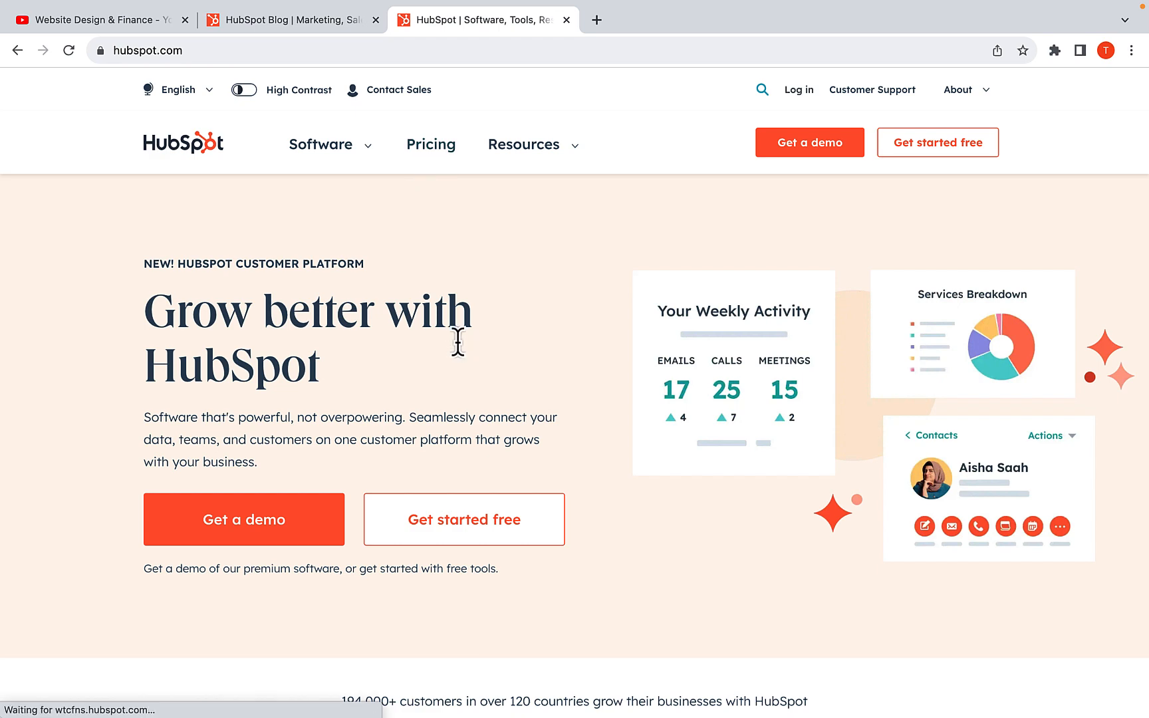
Glance at the HubSpot blog, then examine the main HubSpot homepage from its headline to the product hub cards
click(258, 20)
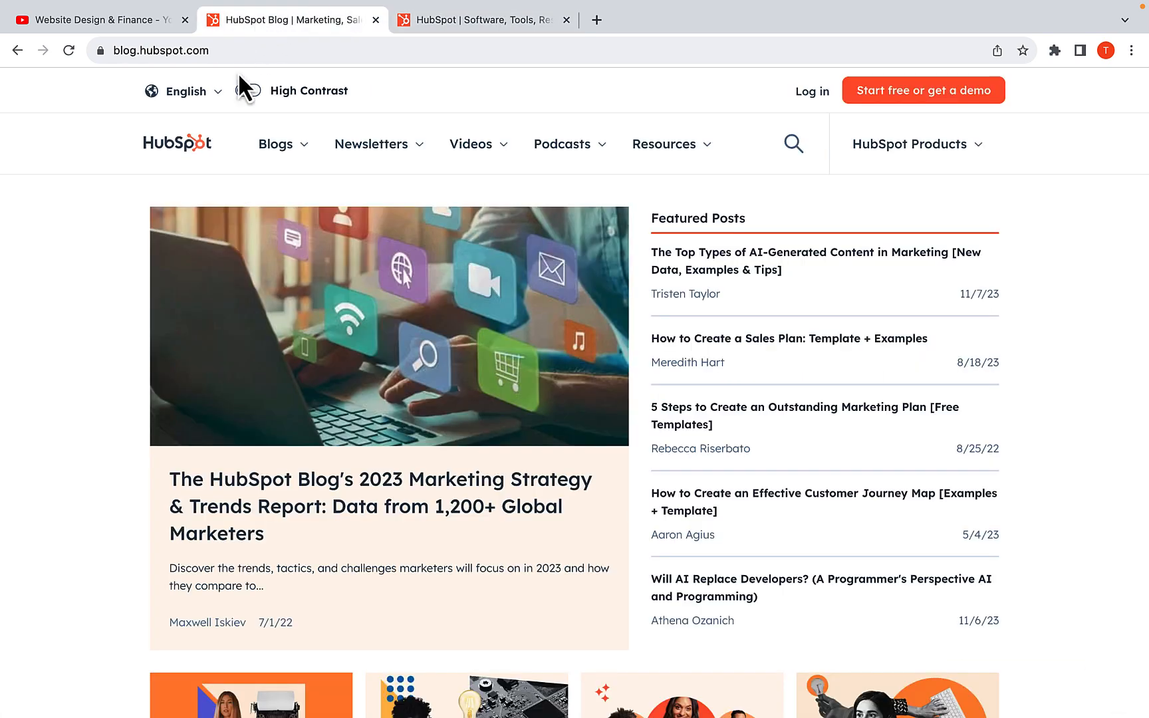
click(431, 30)
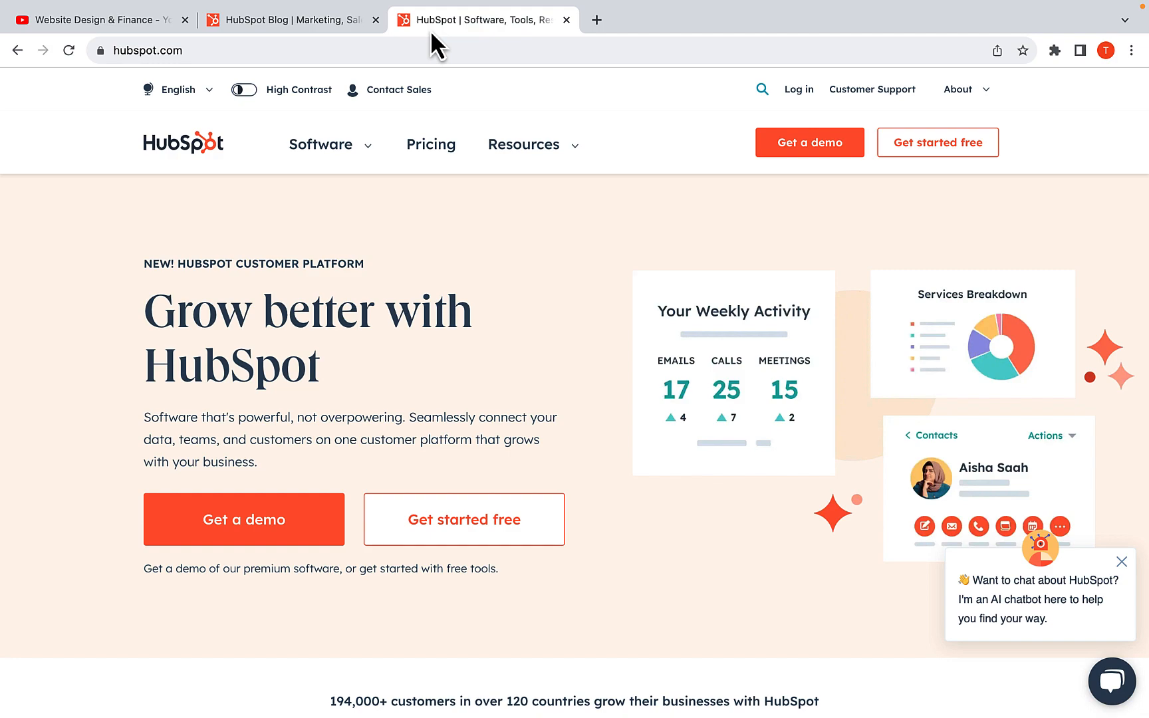
scroll(403, 313, down, 10)
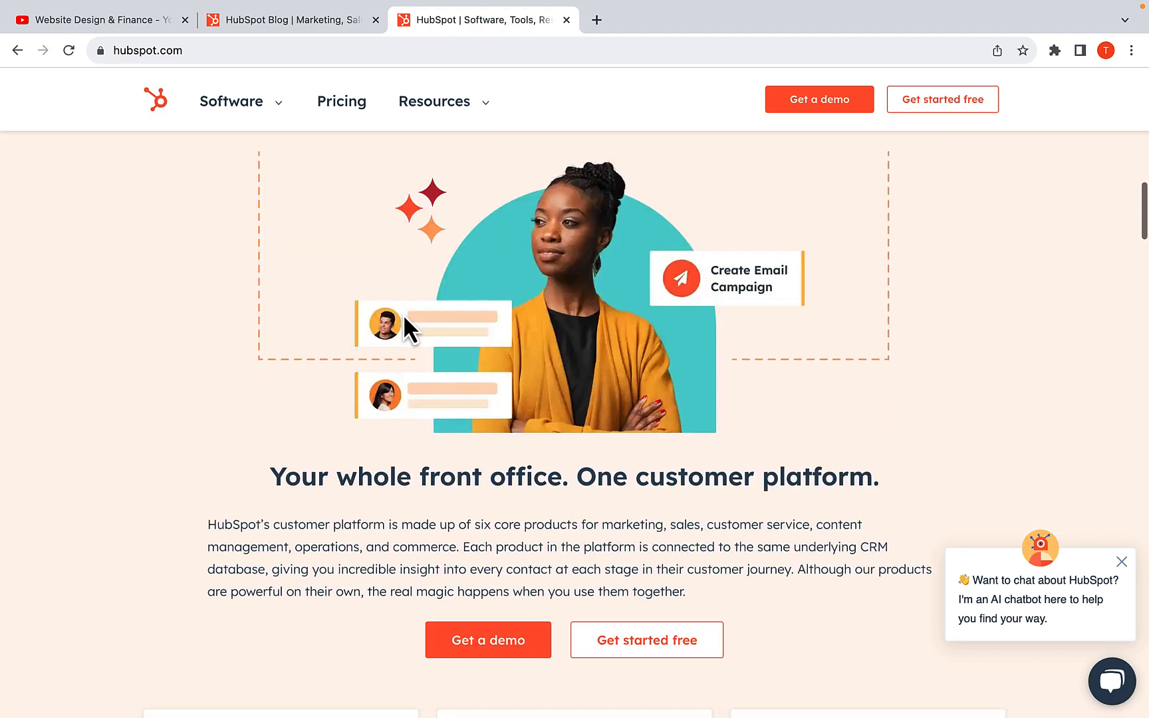
scroll(403, 314, down, 5)
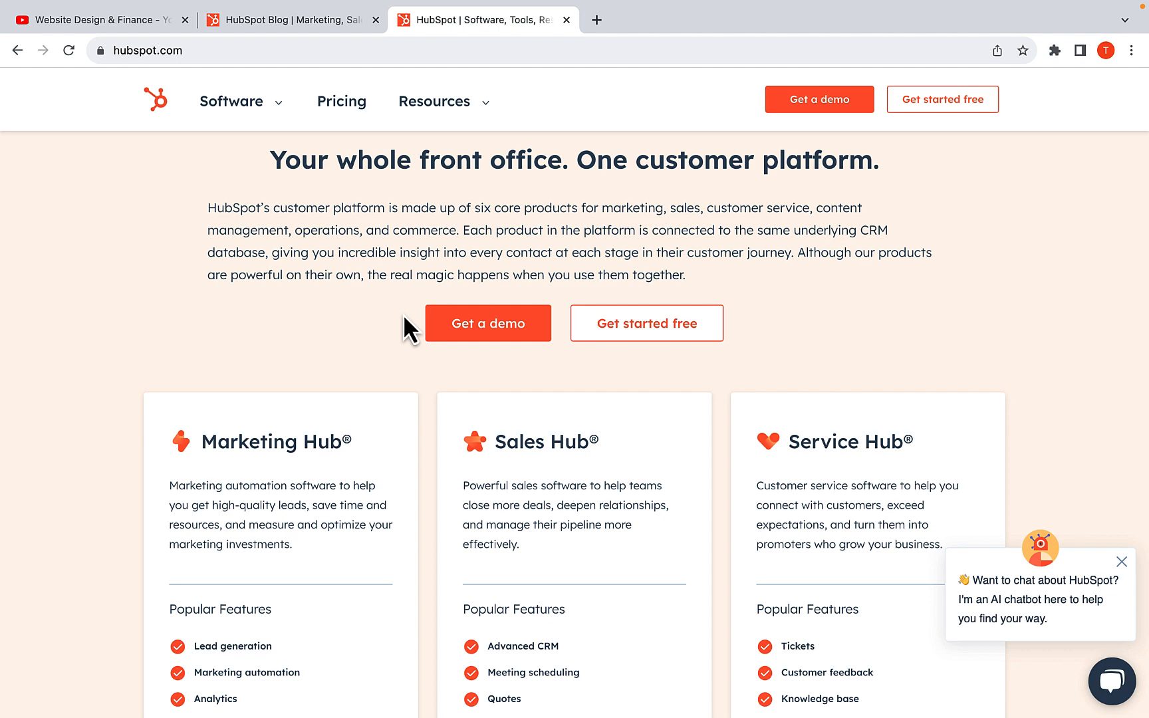
scroll(403, 315, up, 5)
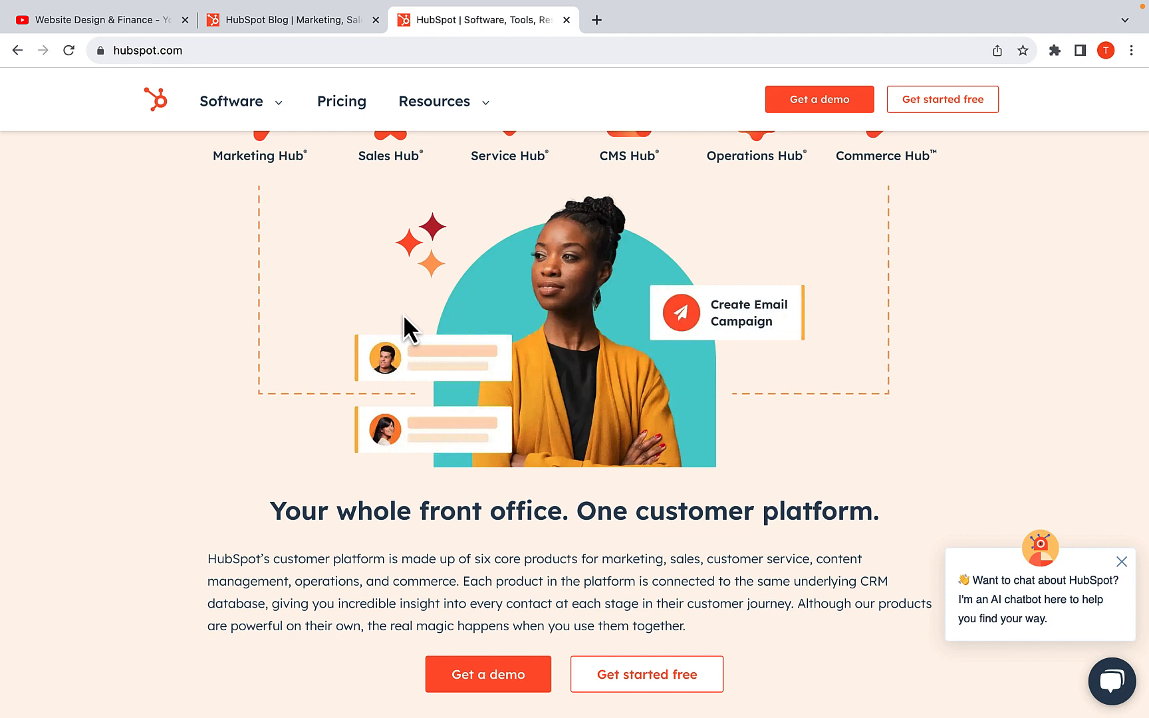
scroll(403, 315, down, 8)
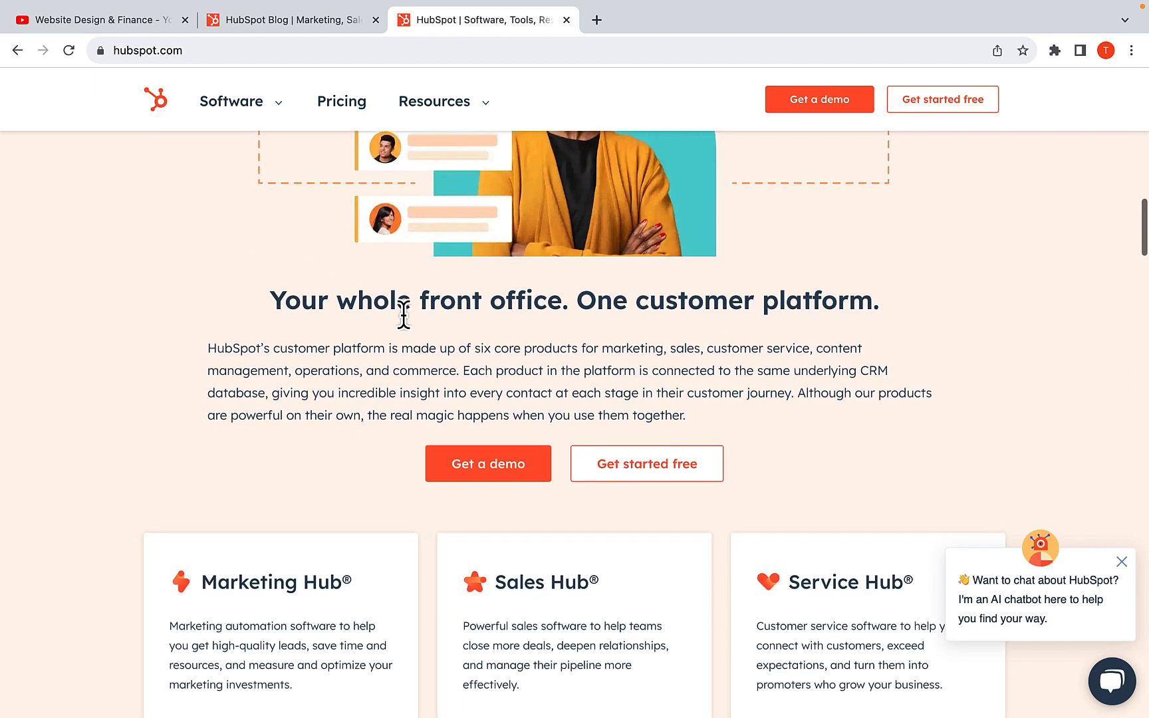
scroll(406, 328, up, 8)
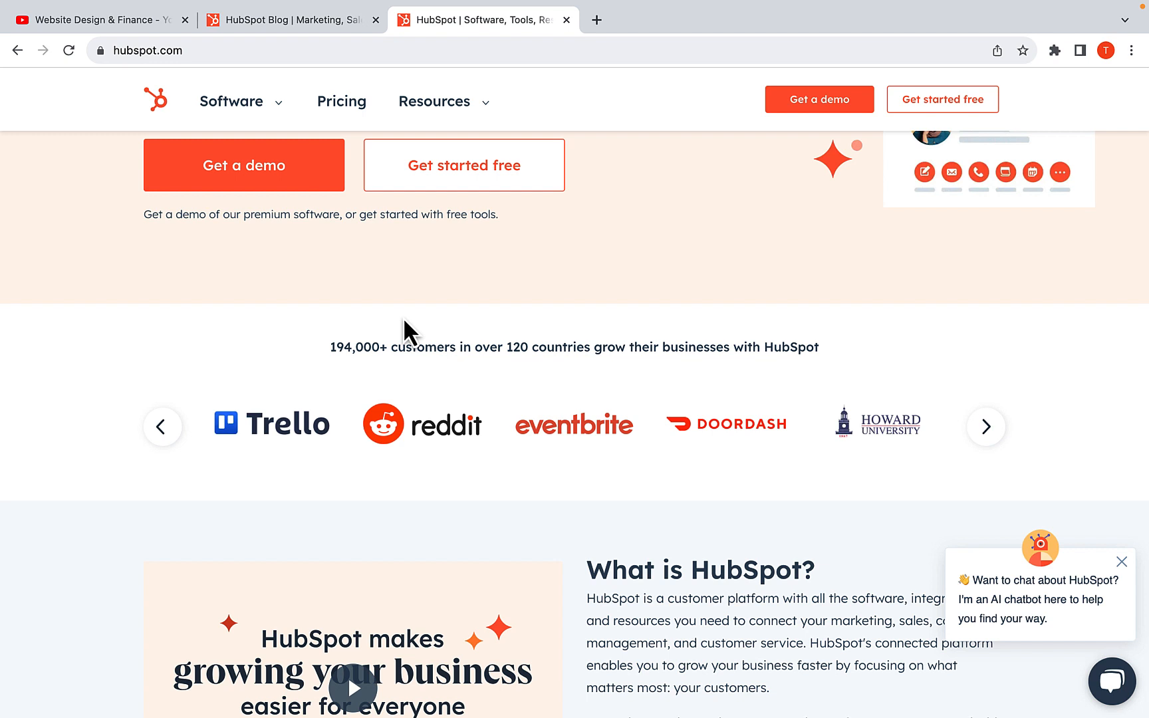
scroll(407, 377, up, 5)
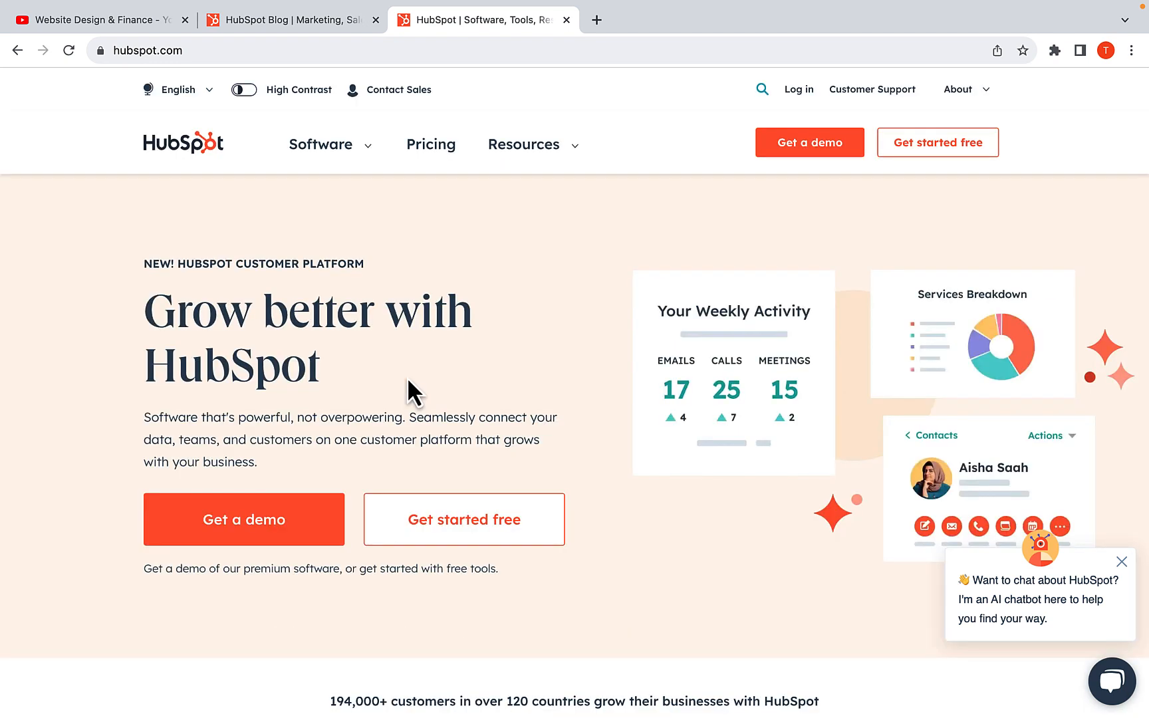
scroll(475, 437, down, 10)
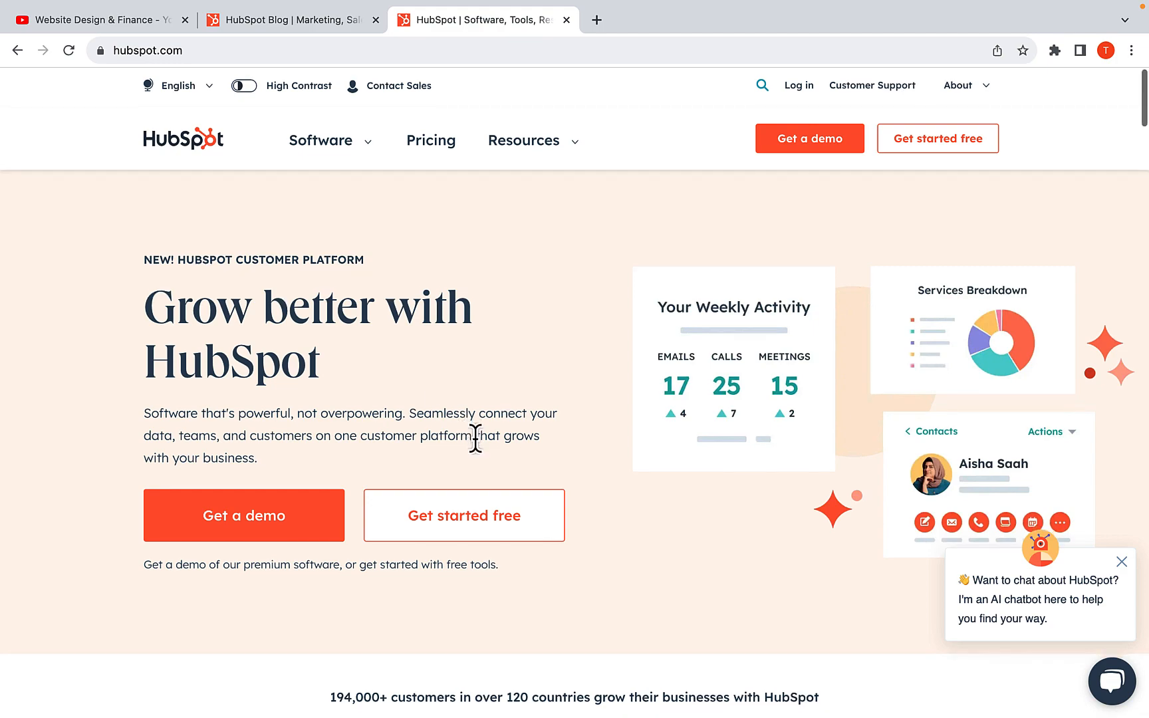
scroll(466, 350, up, 10)
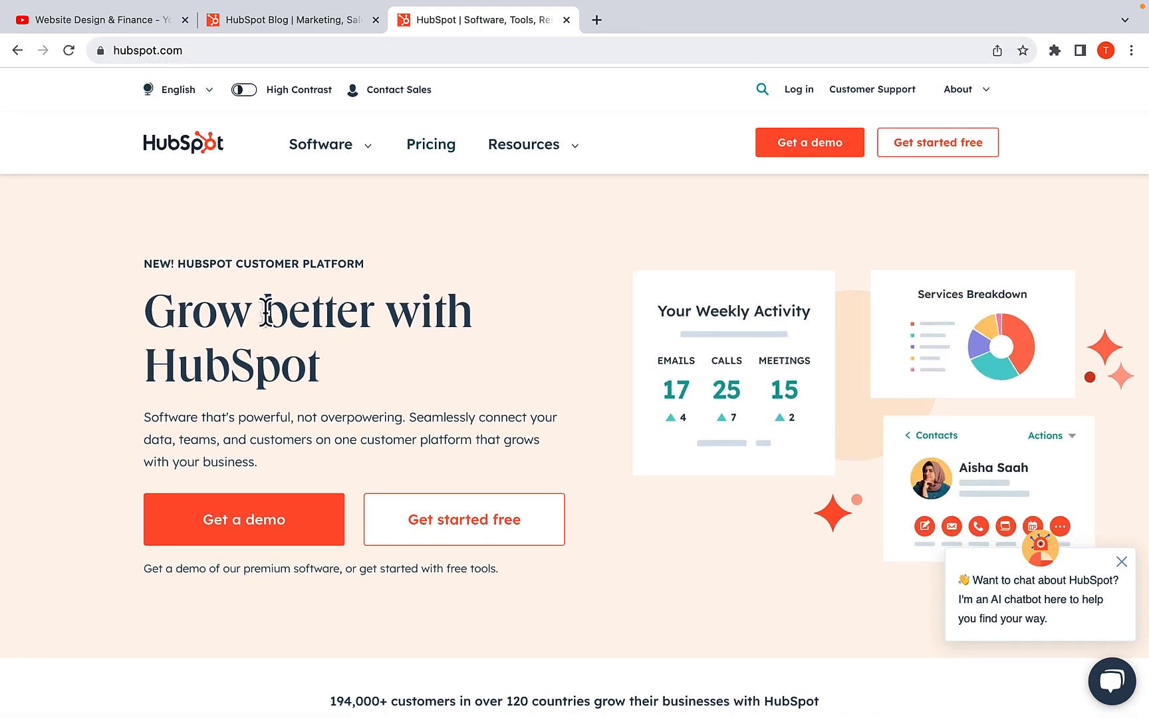
scroll(266, 313, down, 15)
scroll(266, 313, down, 4)
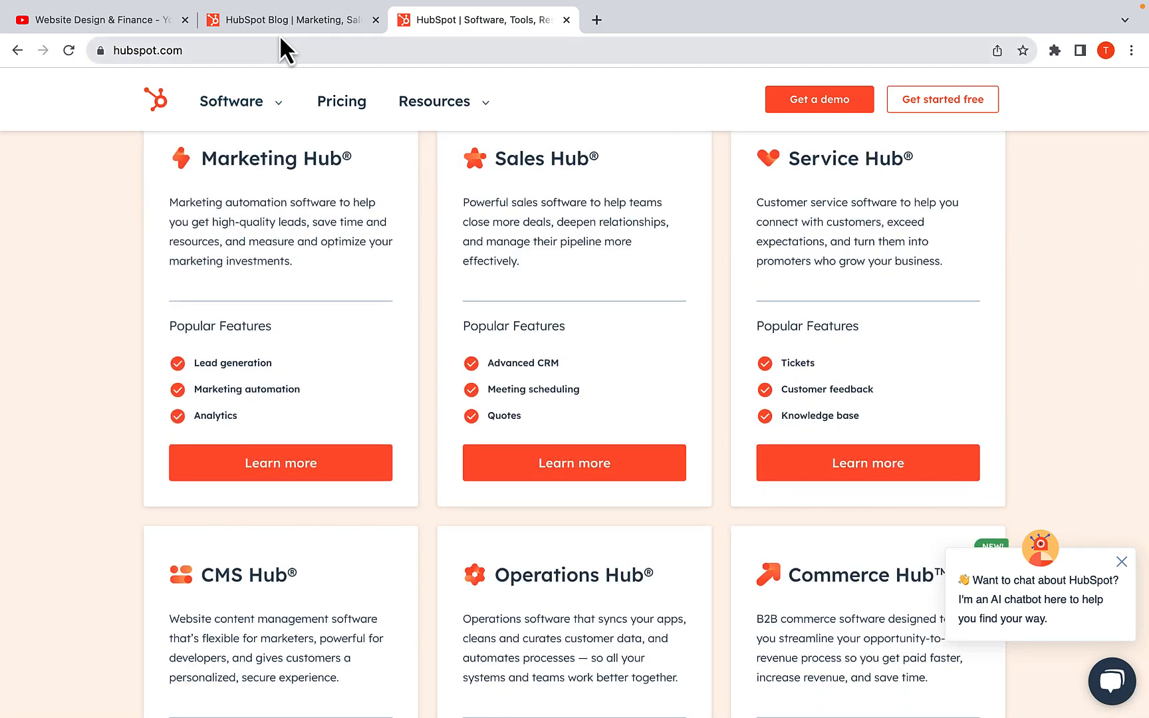
Examine the blog.hubspot.com subdomain site, from its featured posts to the Marketing articles
click(269, 24)
scroll(278, 291, down, 6)
scroll(329, 263, up, 6)
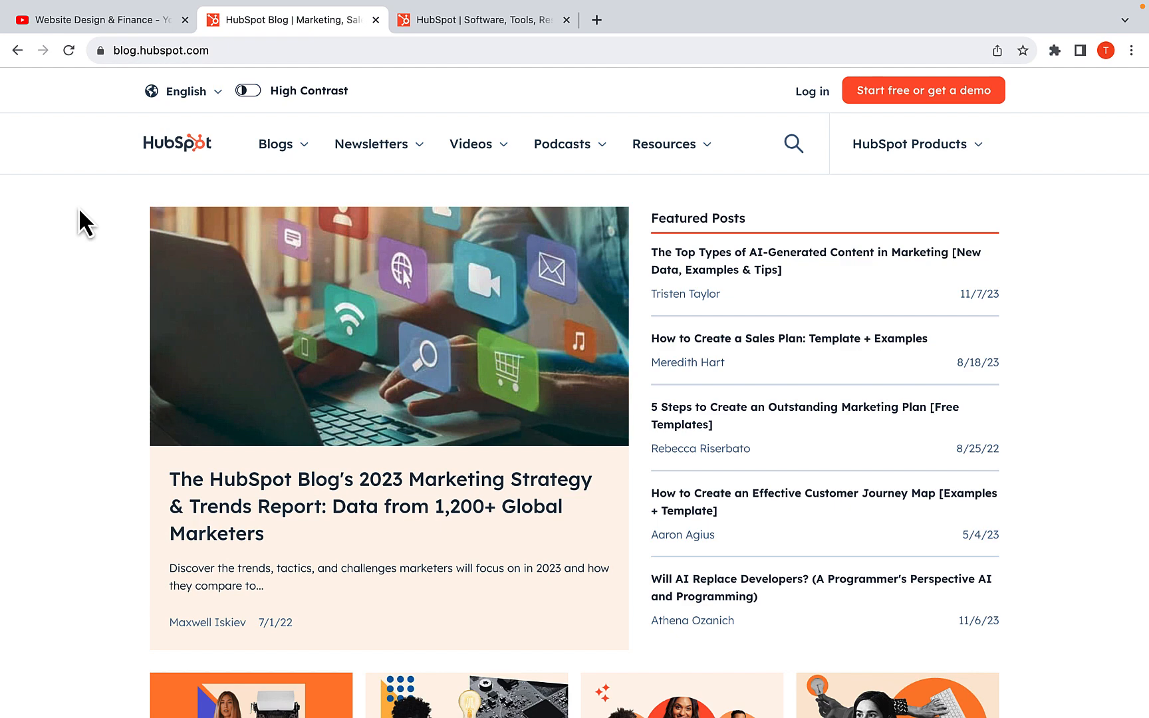
scroll(271, 341, down, 8)
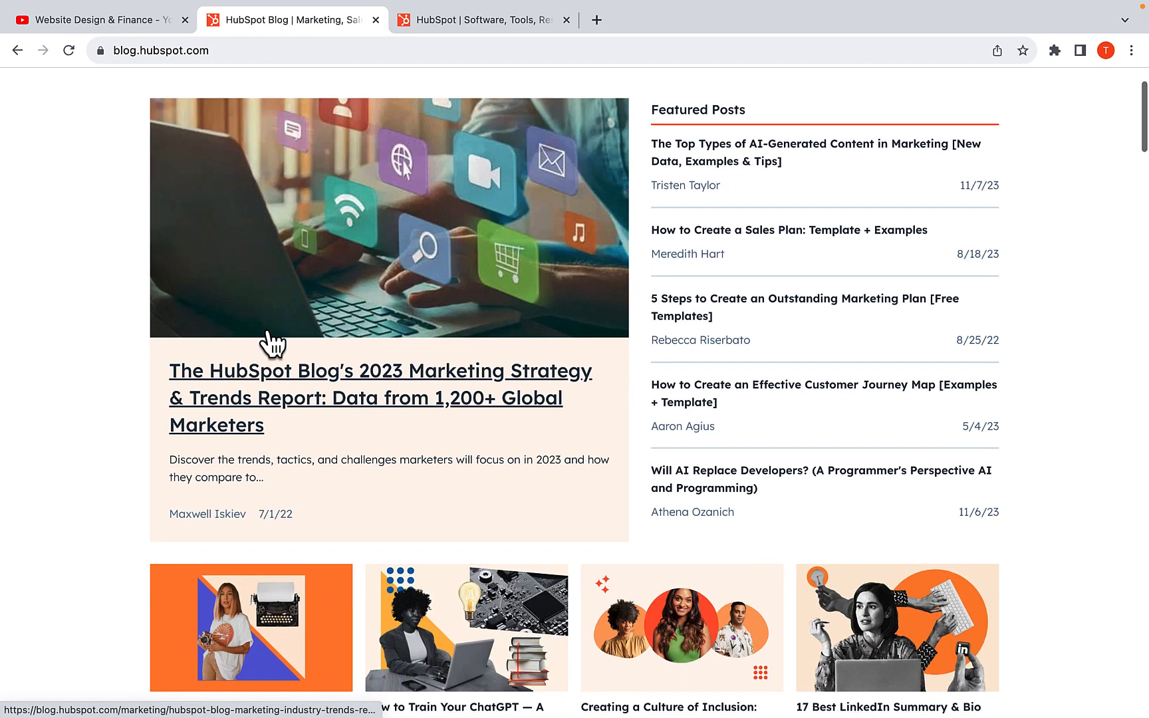
scroll(272, 342, down, 4)
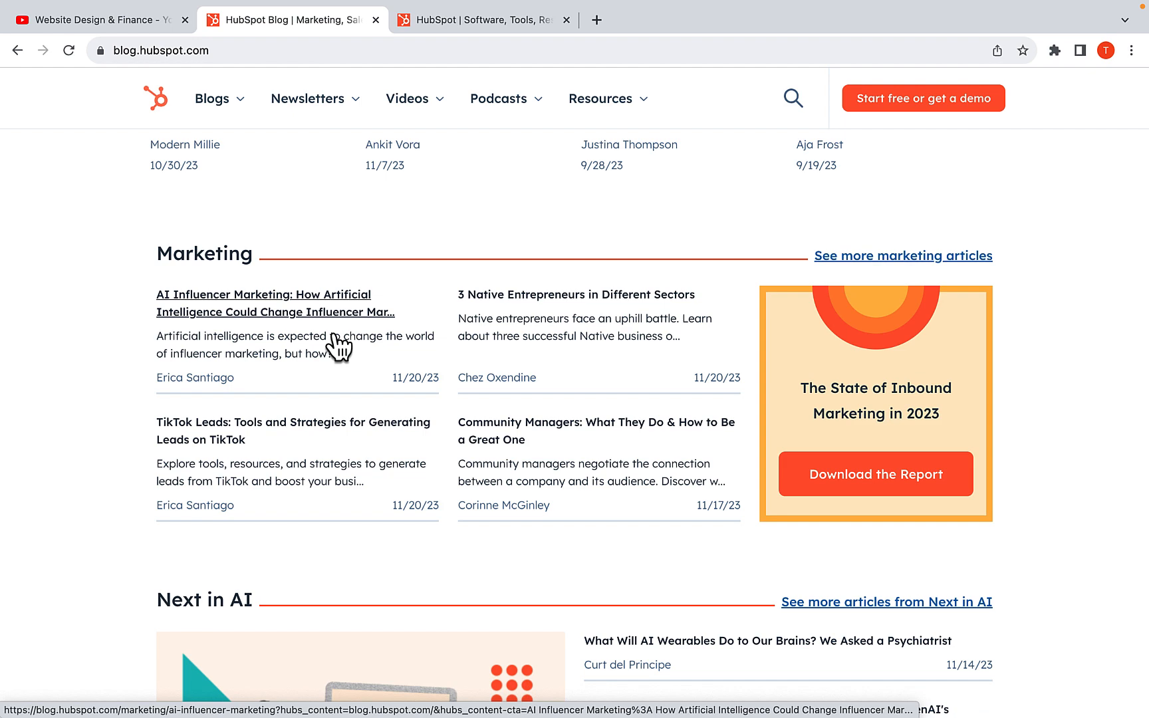
Open truehost.com.ng in place of the HubSpot homepage and log in to the client area
click(495, 20)
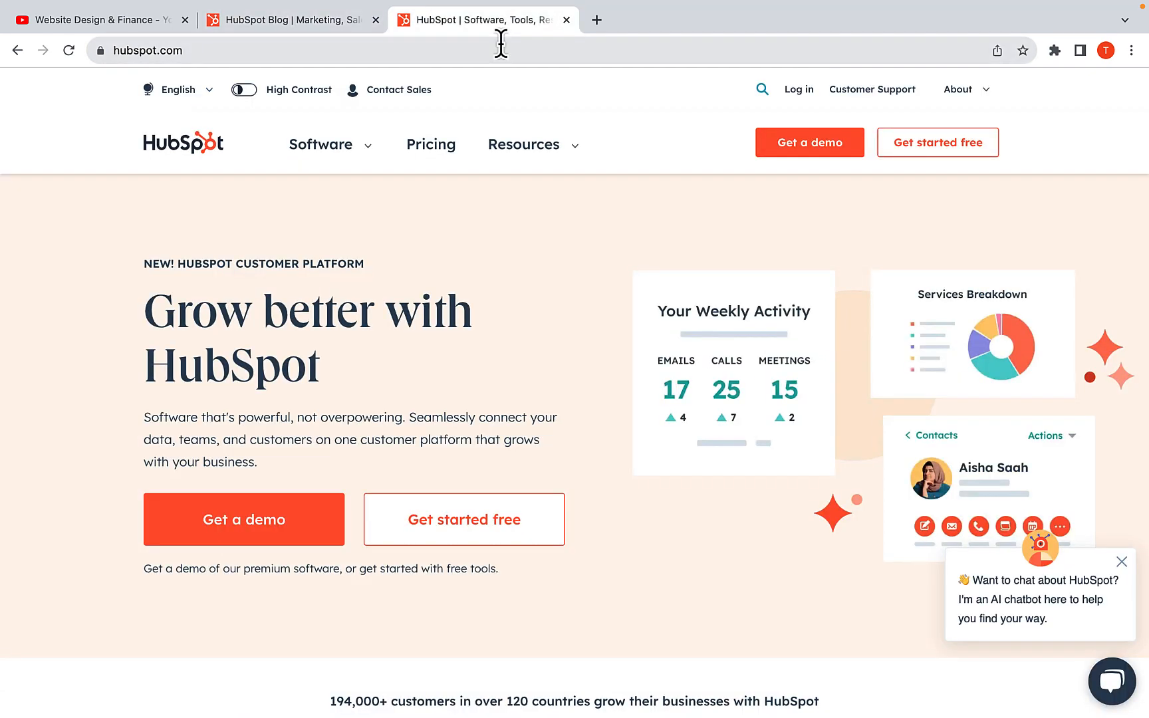
click(501, 44)
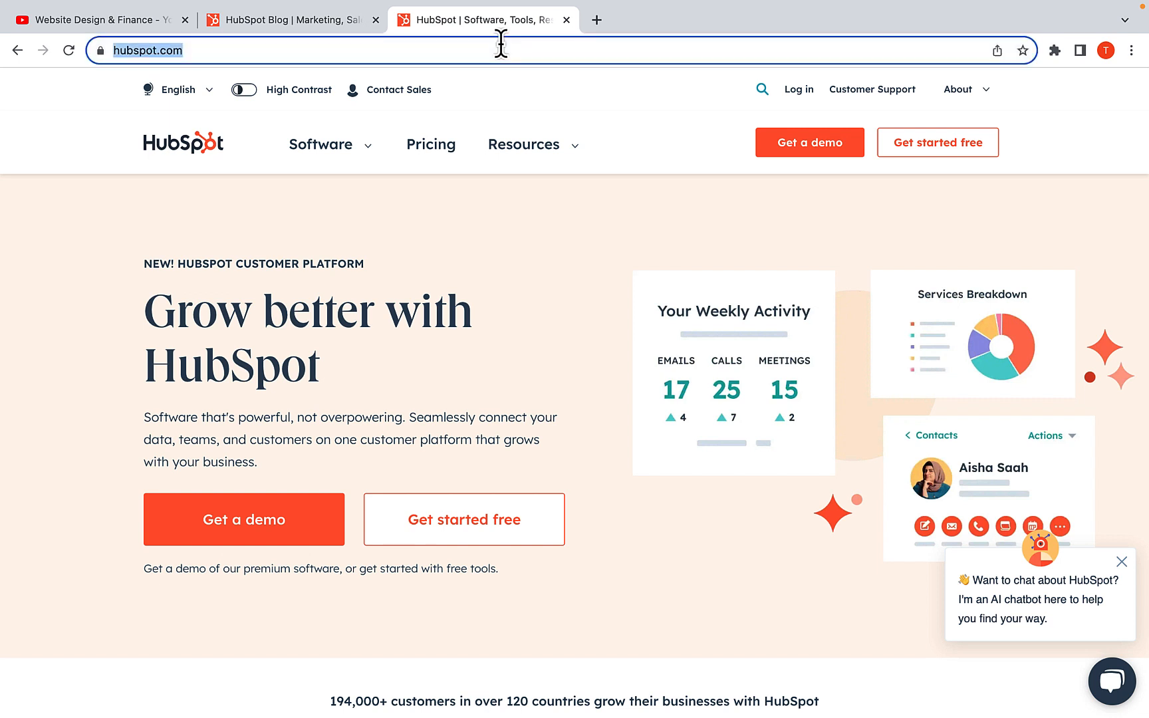
text(truehost.com.ng)
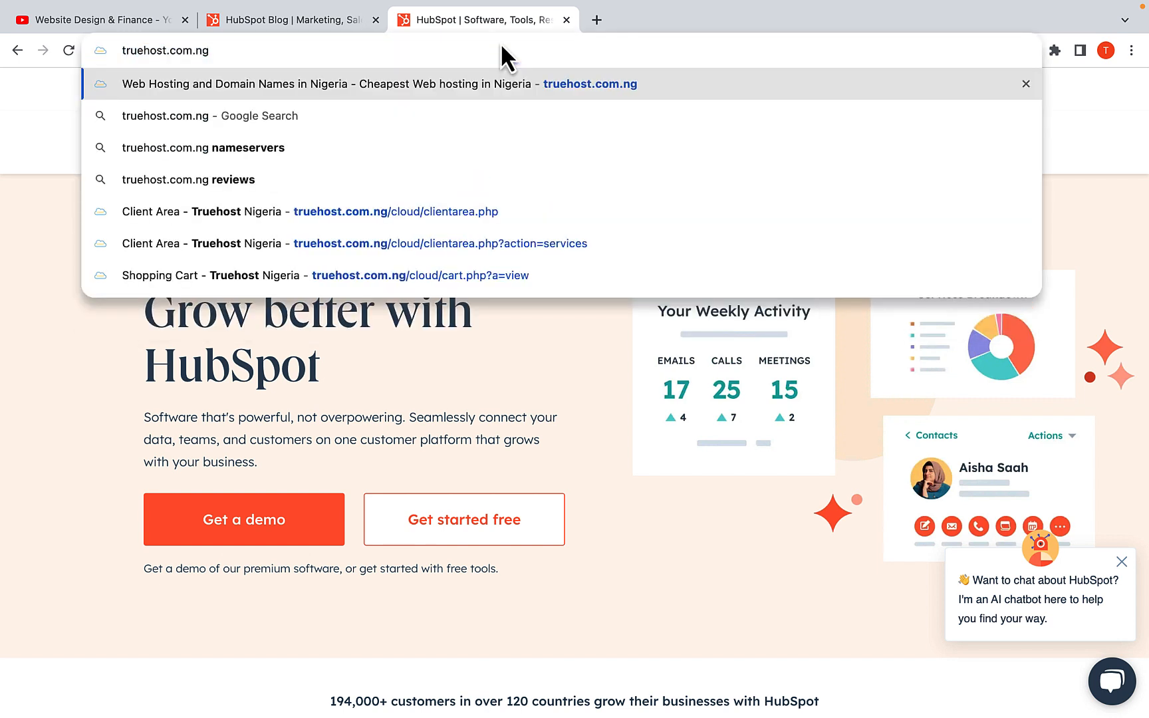
key(Return)
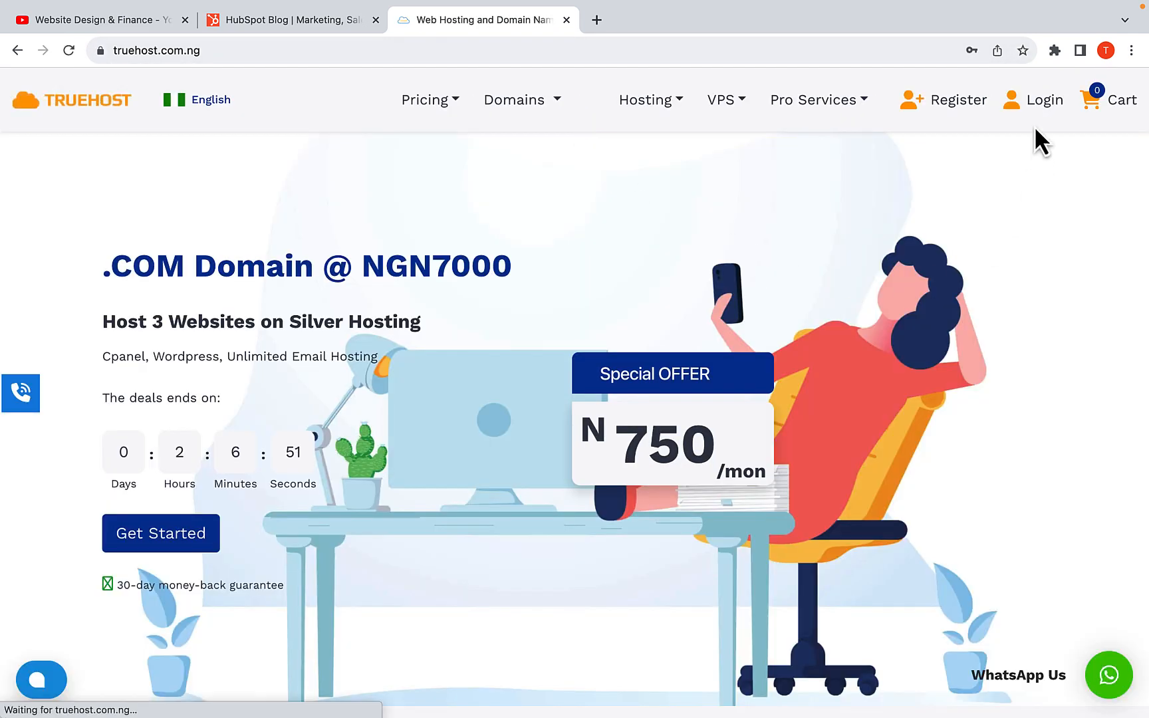
click(1035, 111)
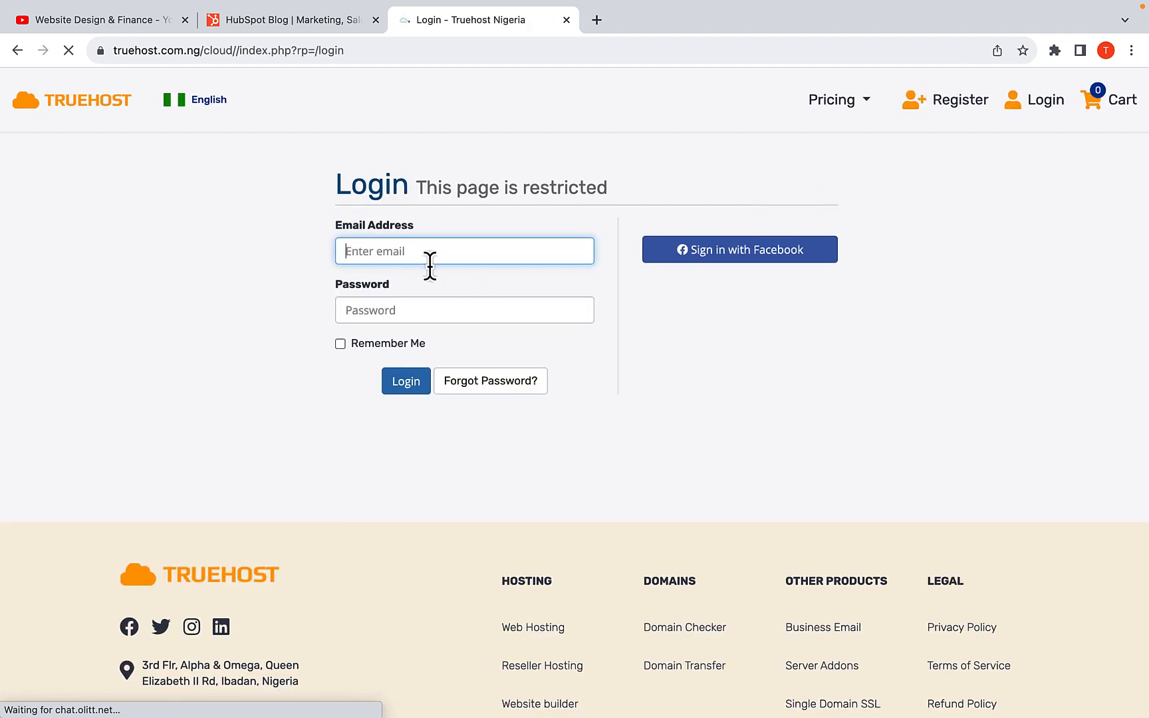
click(411, 385)
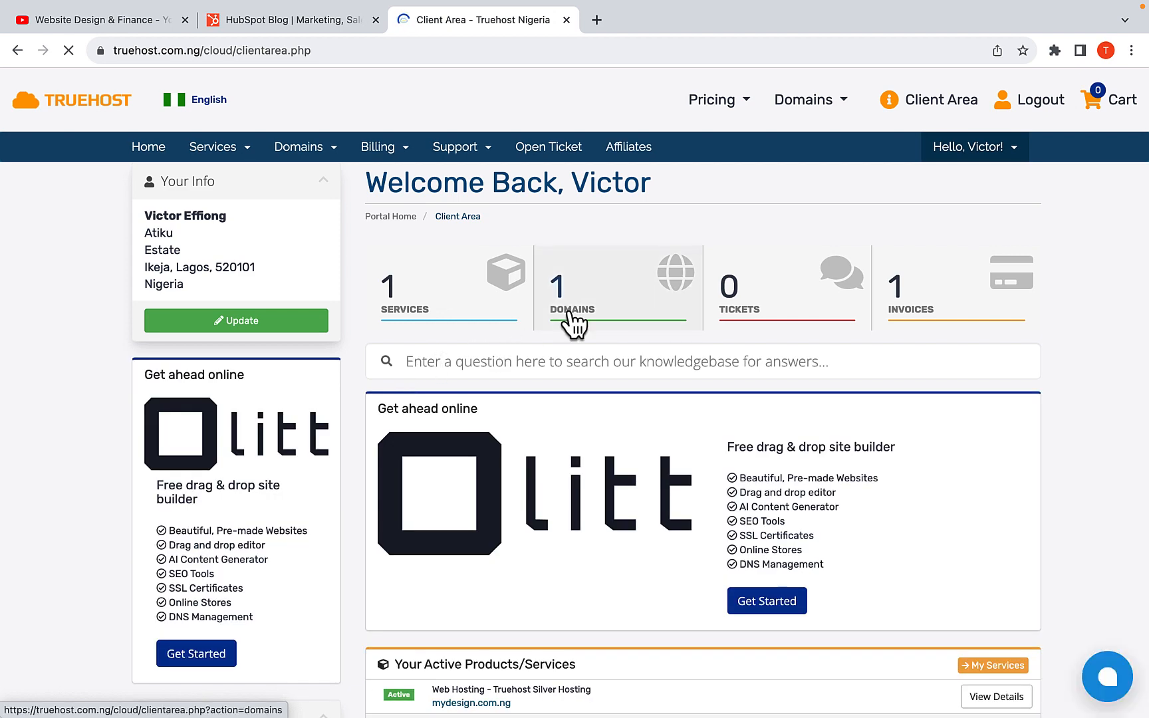
Open the active Truehost Silver Hosting service for mydesign.com.ng and launch its cPanel
scroll(571, 324, down, 2)
scroll(570, 324, up, 2)
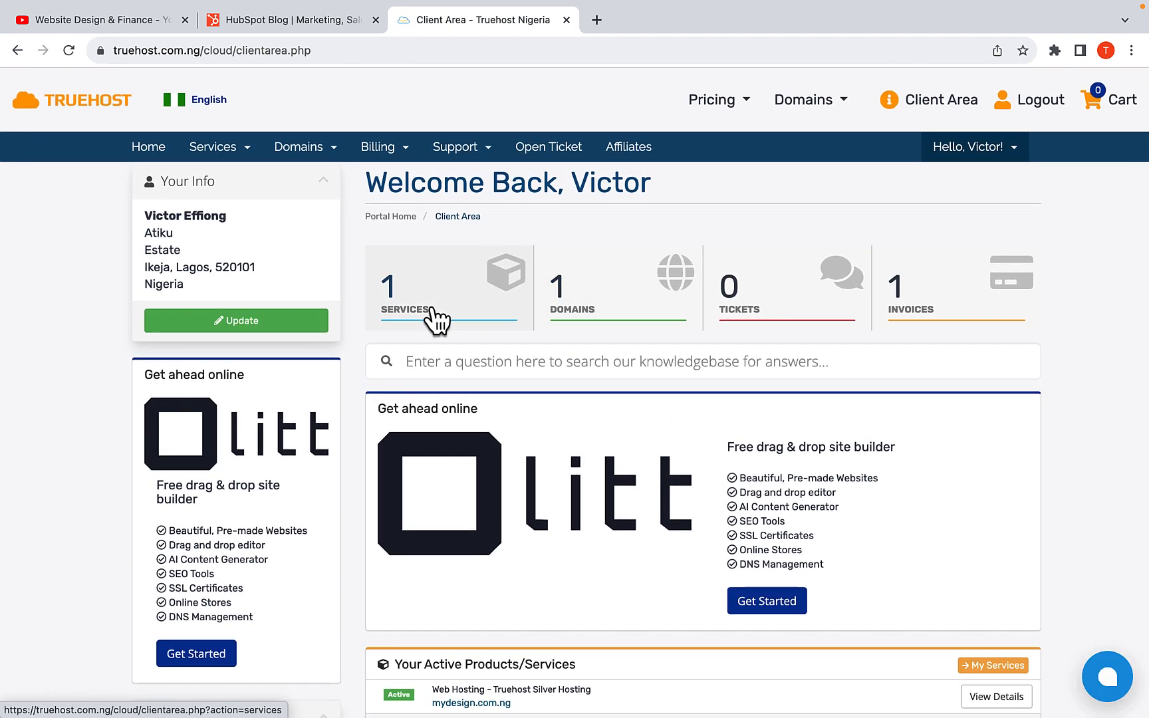
click(436, 321)
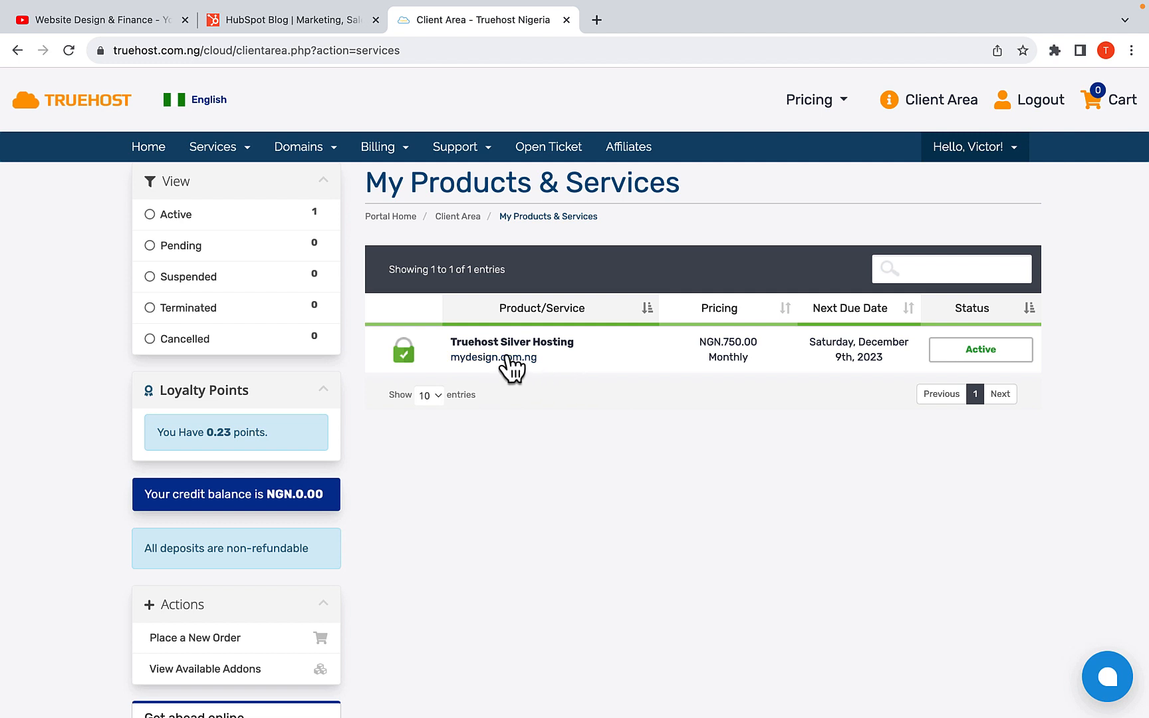
click(967, 359)
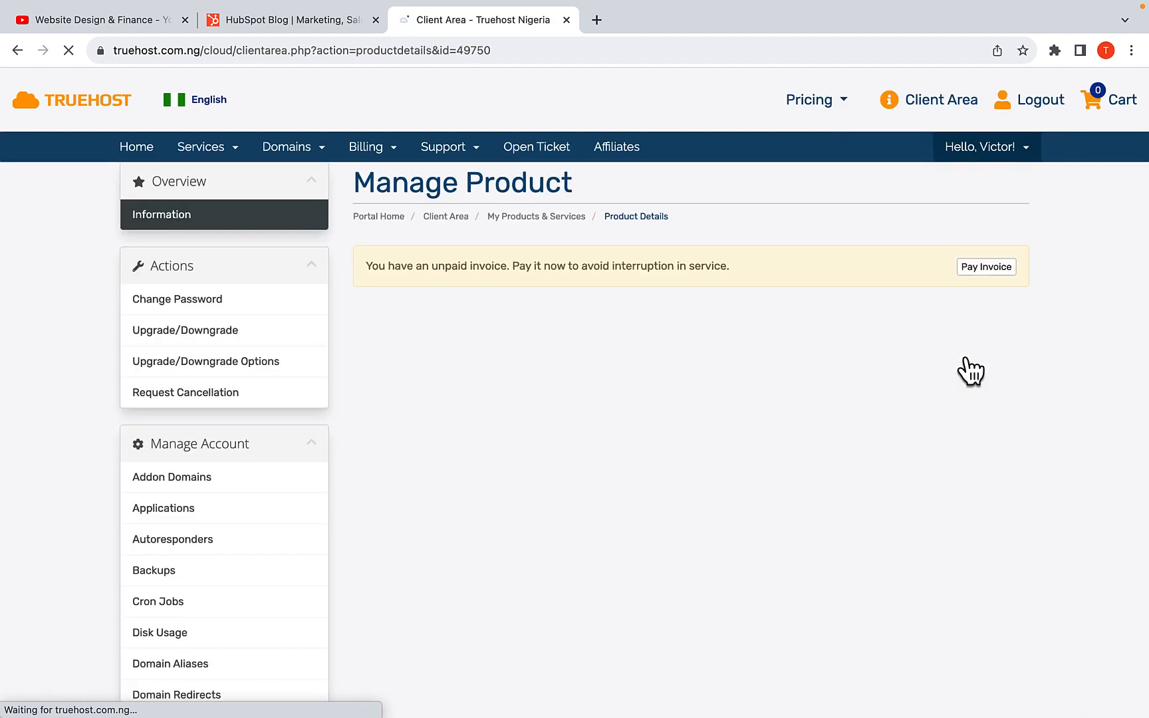
scroll(682, 399, down, 12)
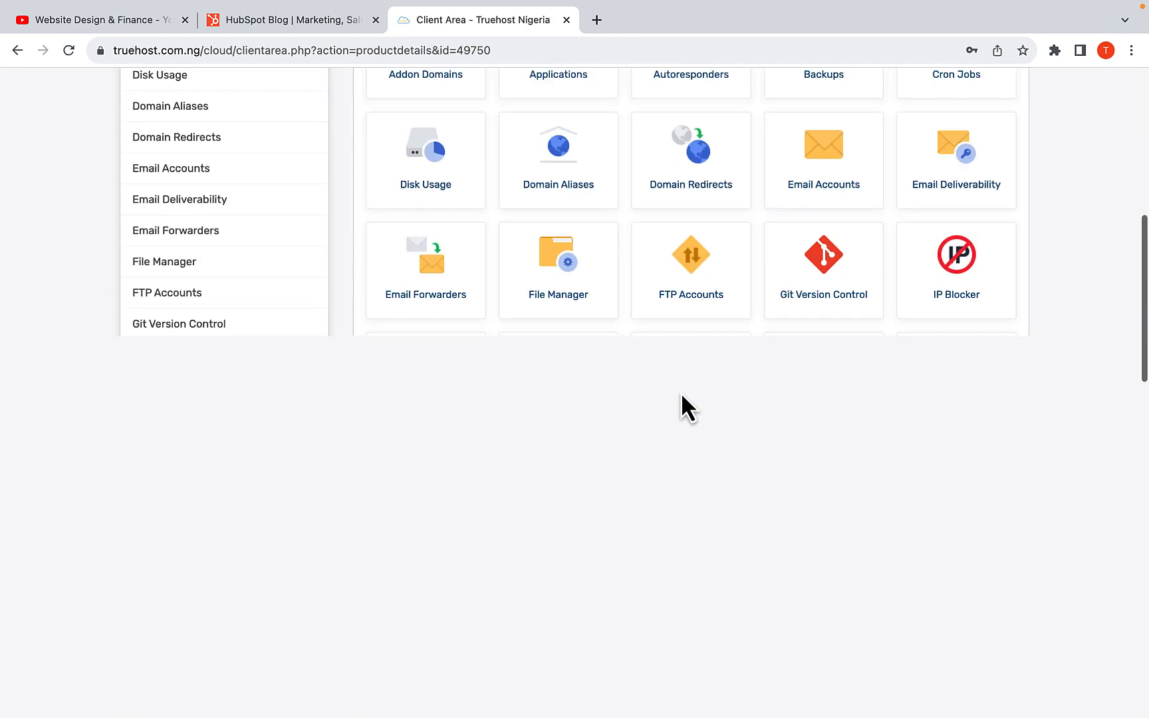
click(403, 346)
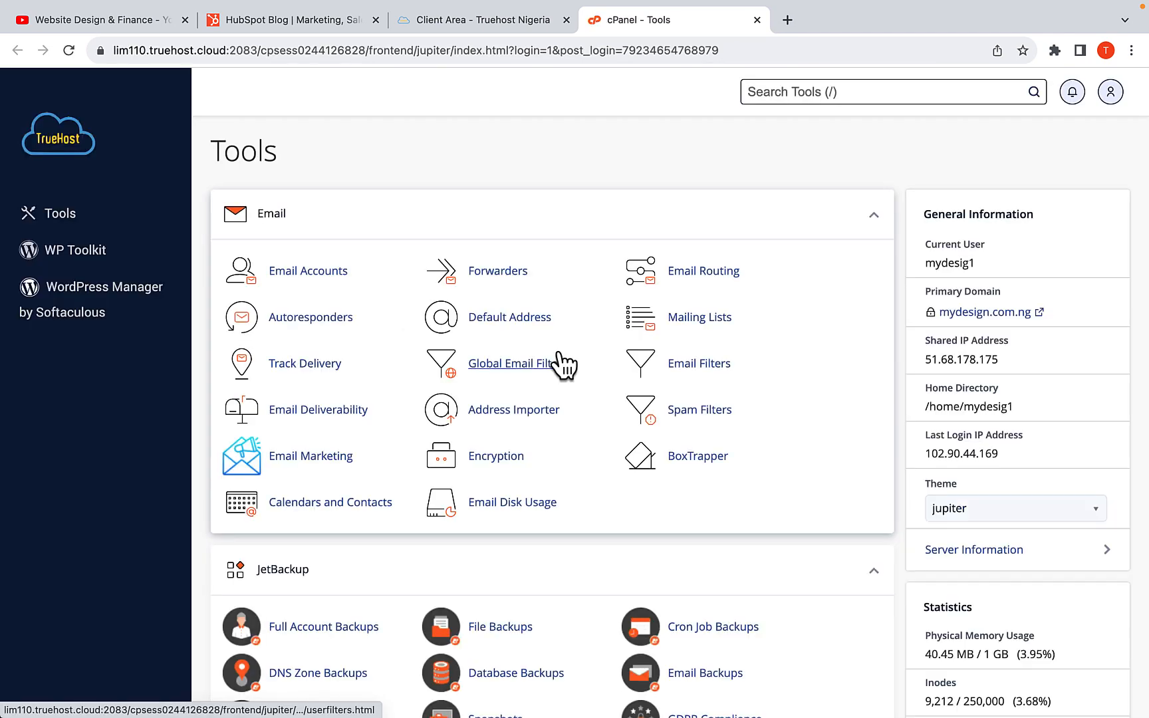
Open cPanel's Domains tool and begin creating a new domain
scroll(629, 248, down, 3)
scroll(629, 252, down, 15)
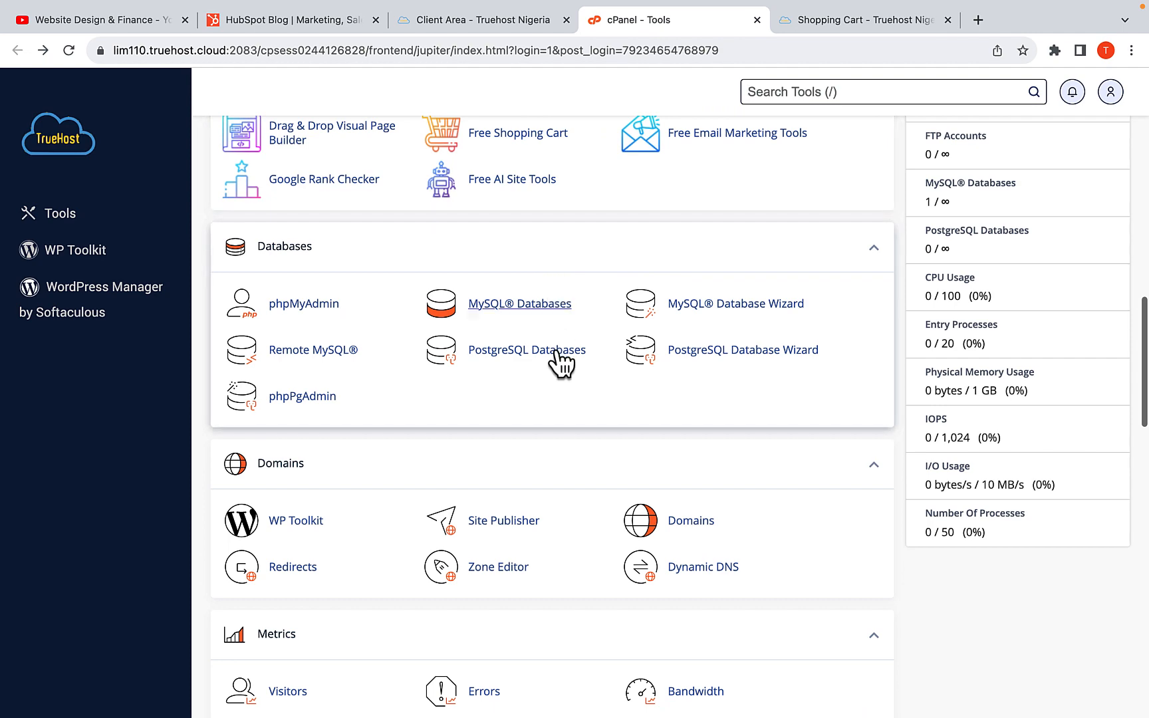
scroll(560, 365, down, 2)
click(688, 477)
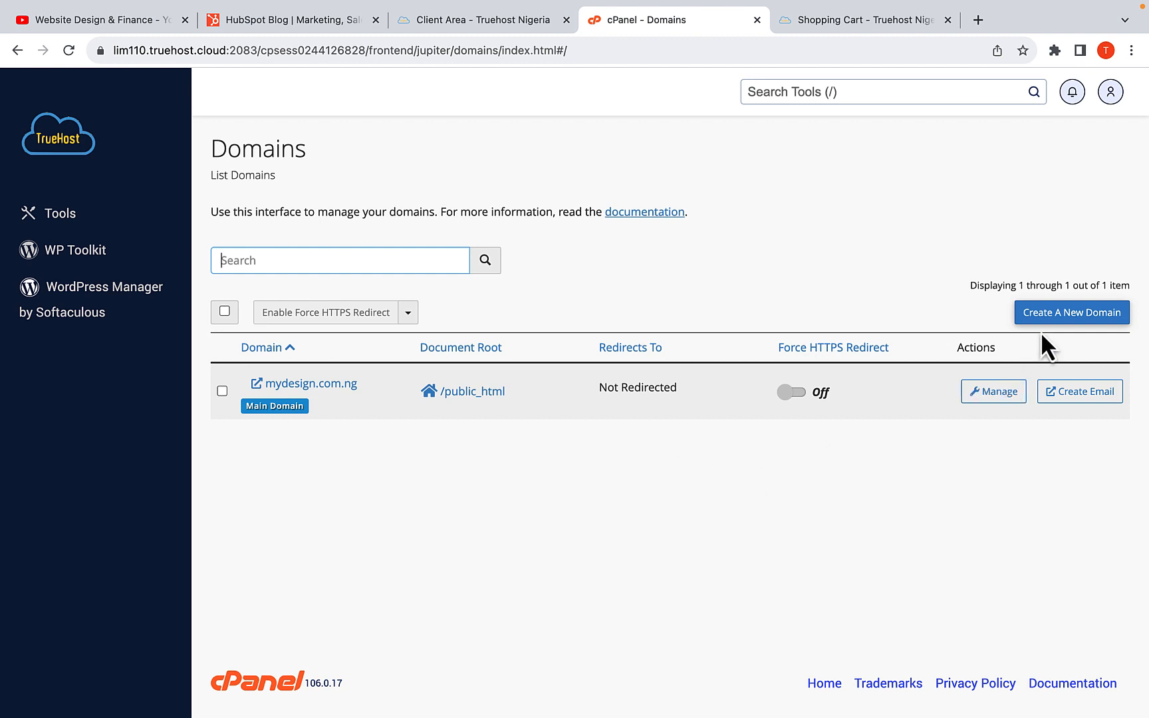
click(1052, 317)
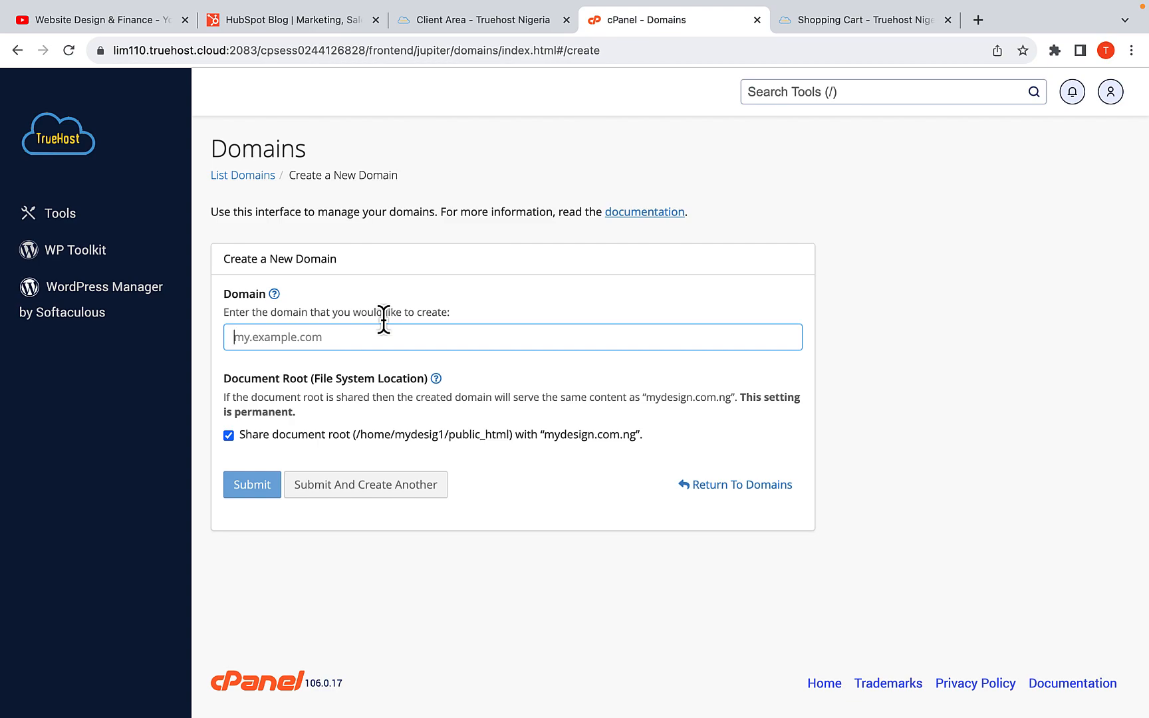
Enter agency.mydesign.com.ng as the domain to create
text(Ag)
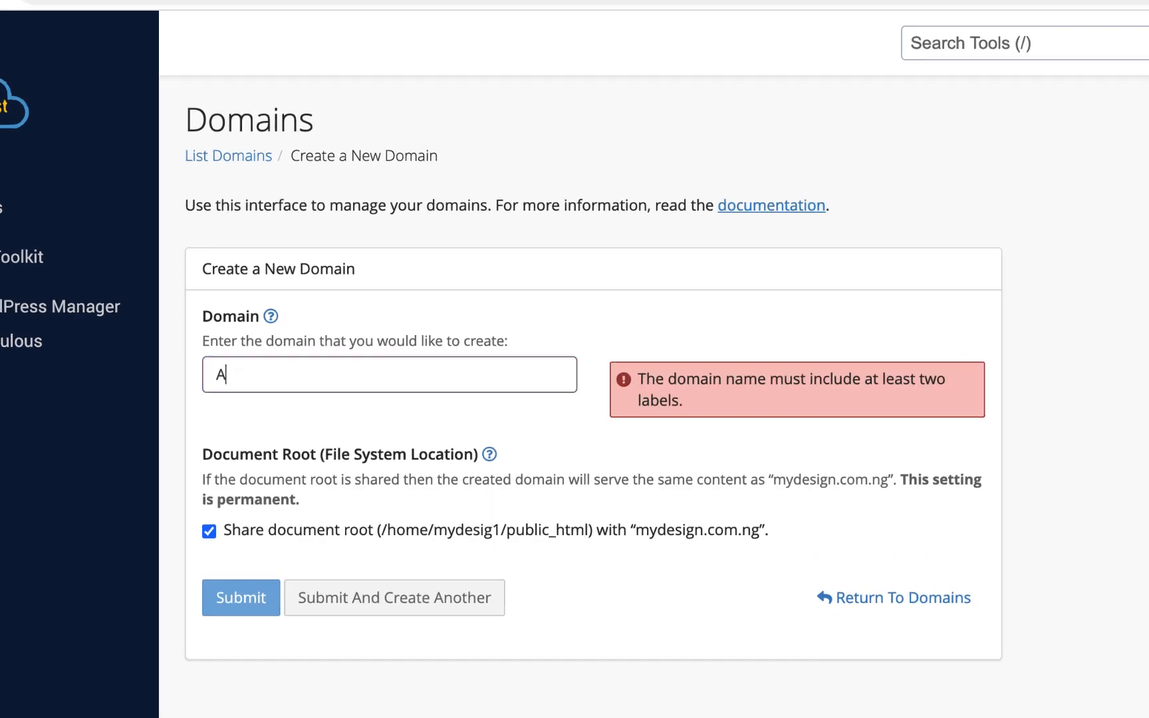
text(ency.)
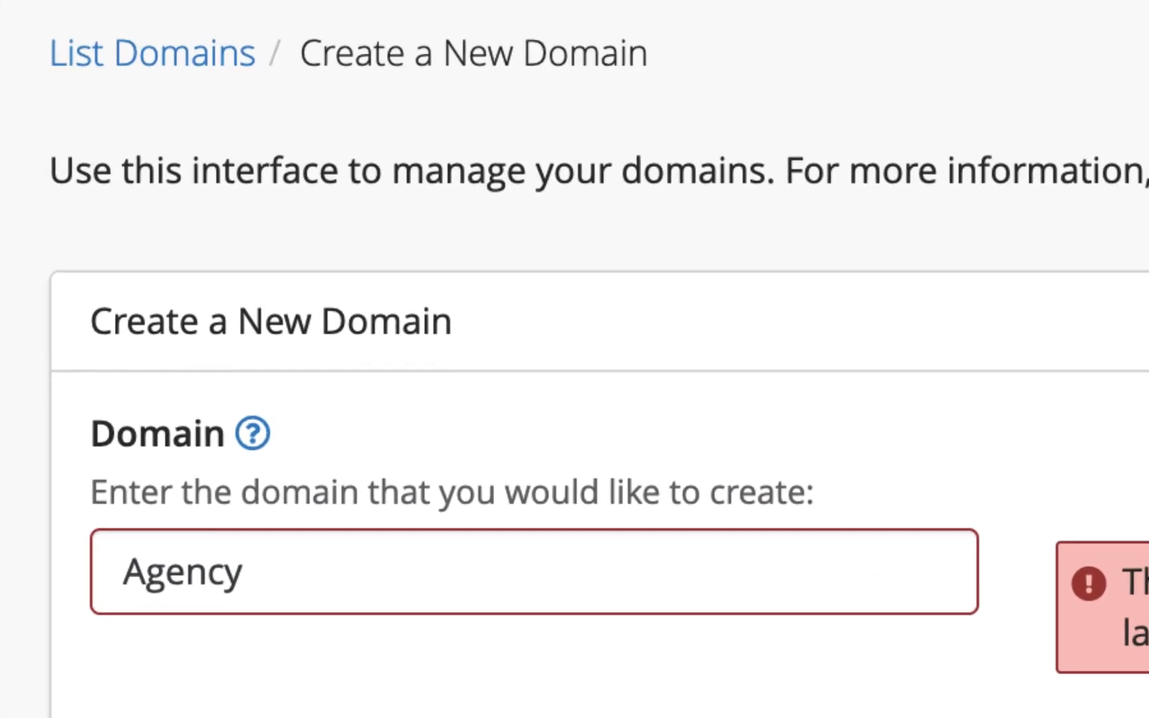
text(my)
text(e)
key(BackSpace)
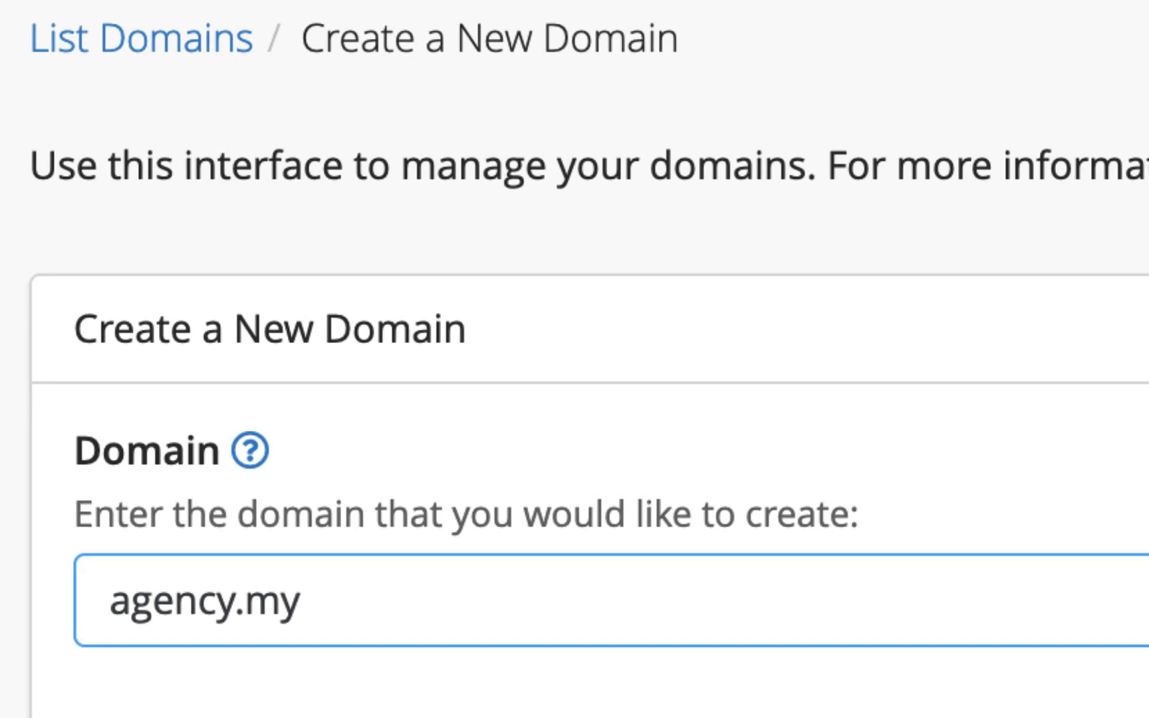
text(design.com)
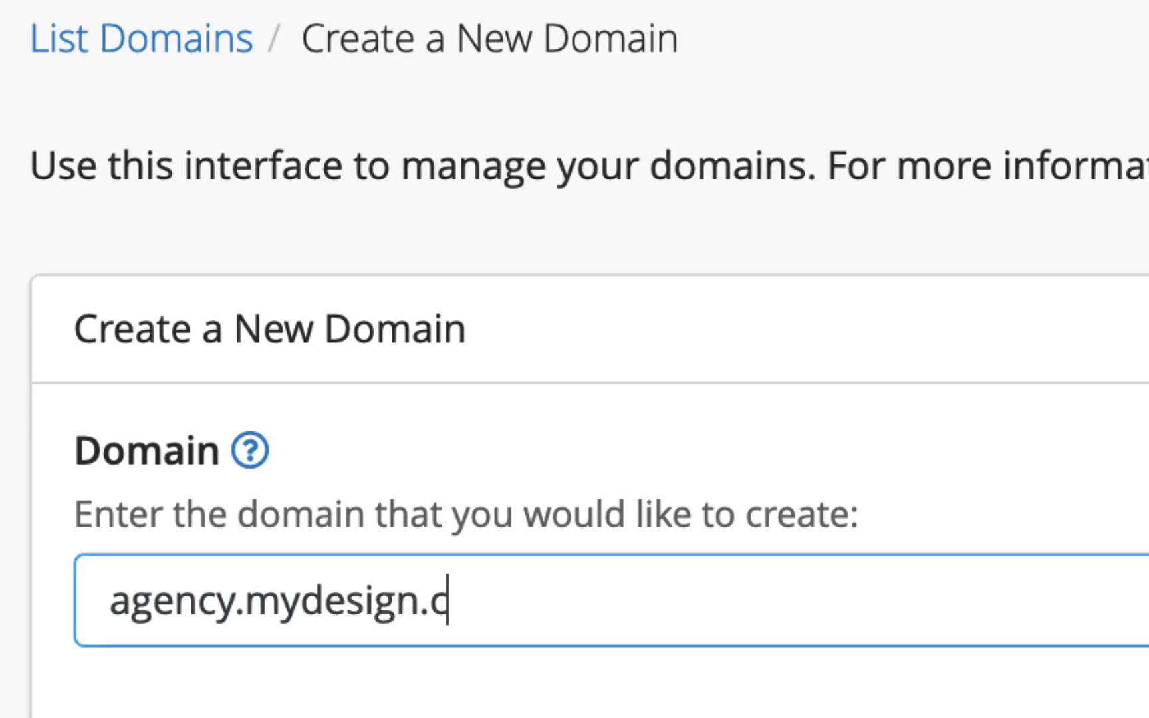
text(.ng)
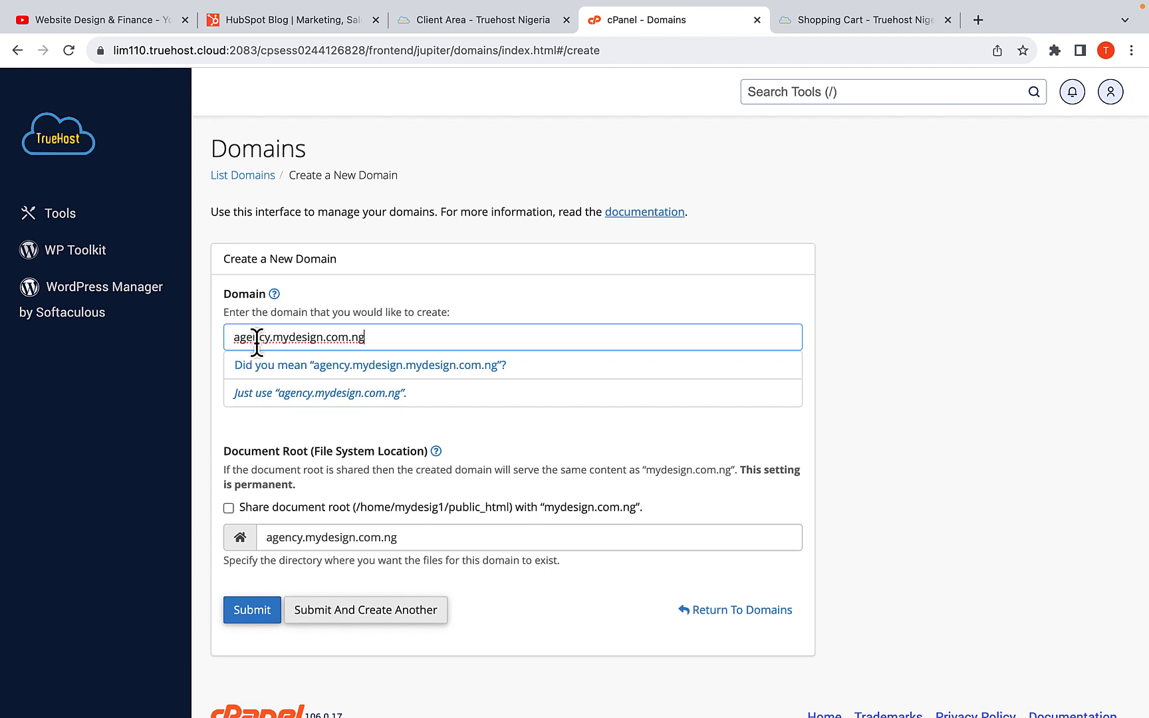
drag(377, 336, 239, 327)
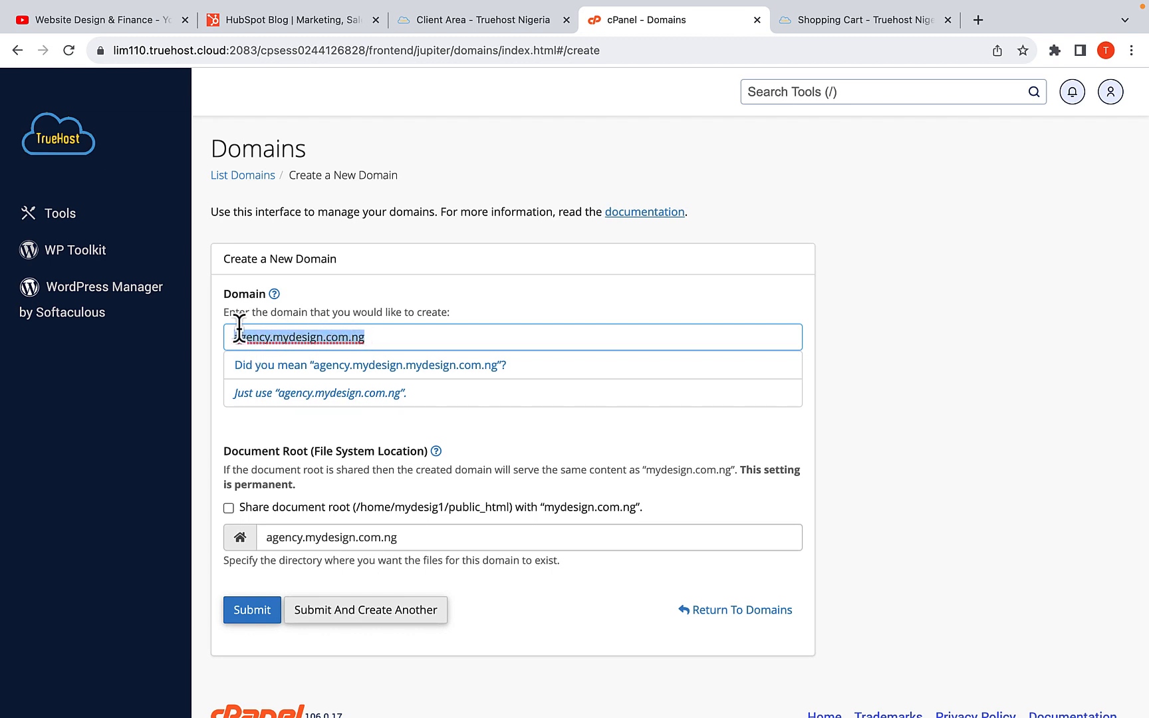
click(372, 340)
drag(374, 341, 226, 335)
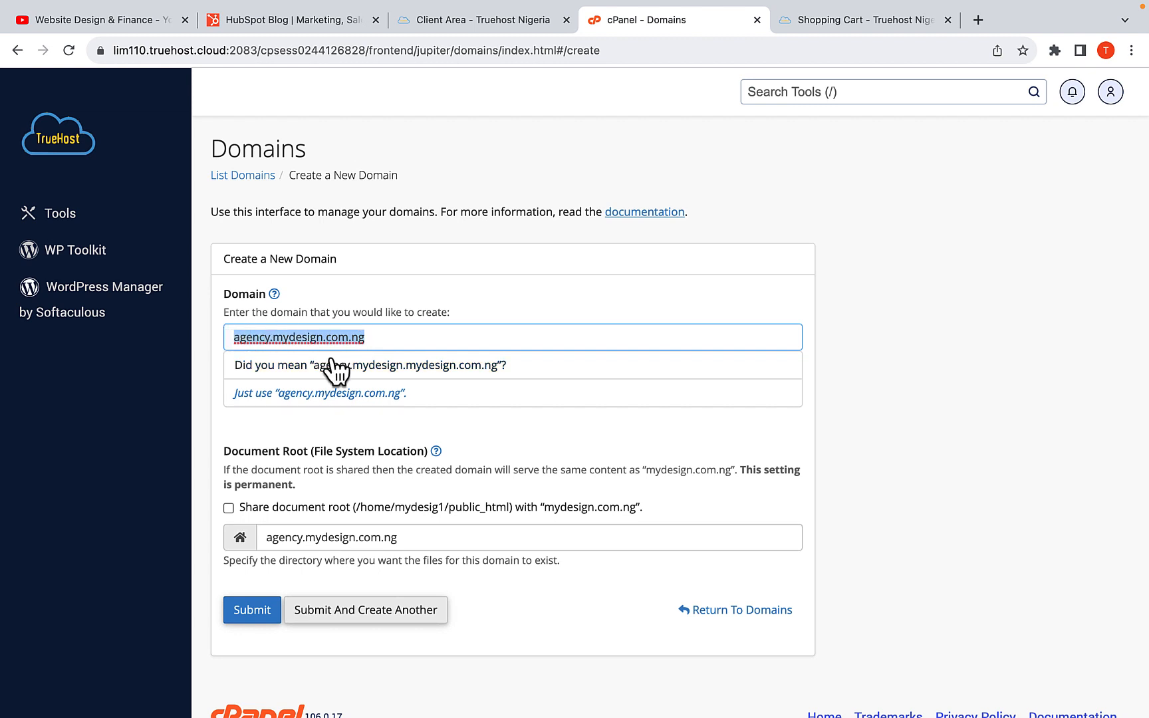
click(391, 339)
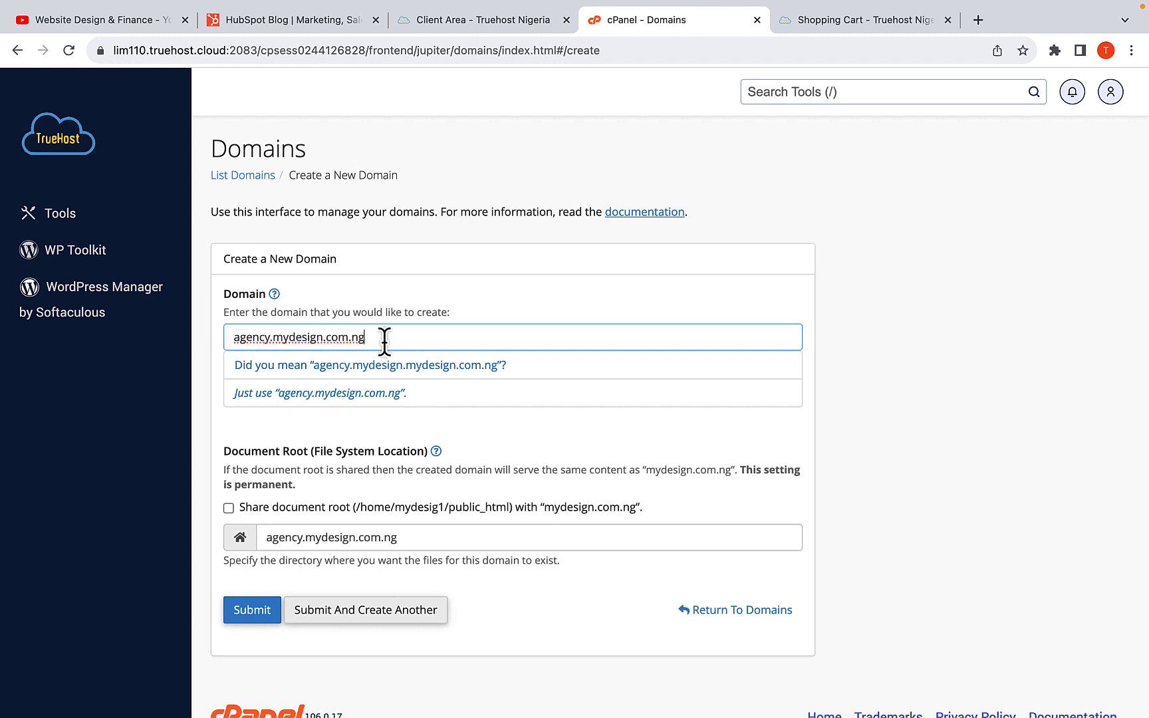
double_click(234, 342)
click(271, 344)
drag(367, 340, 221, 339)
click(272, 341)
double_click(286, 341)
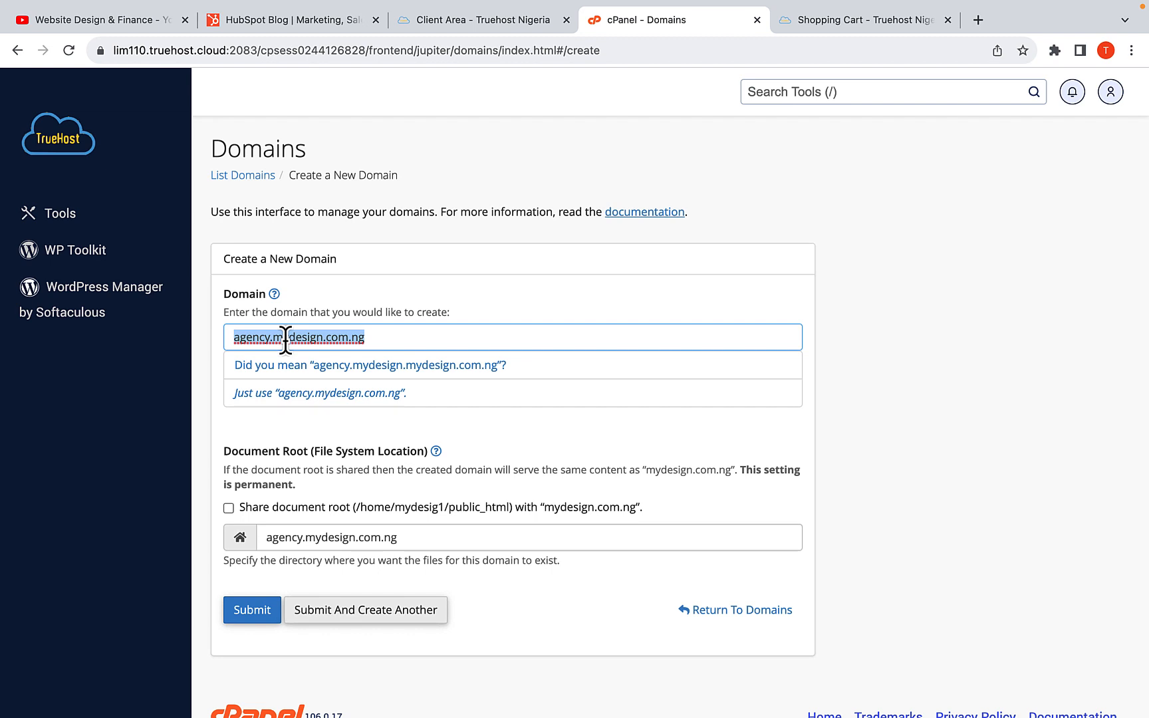
click(285, 341)
click(371, 340)
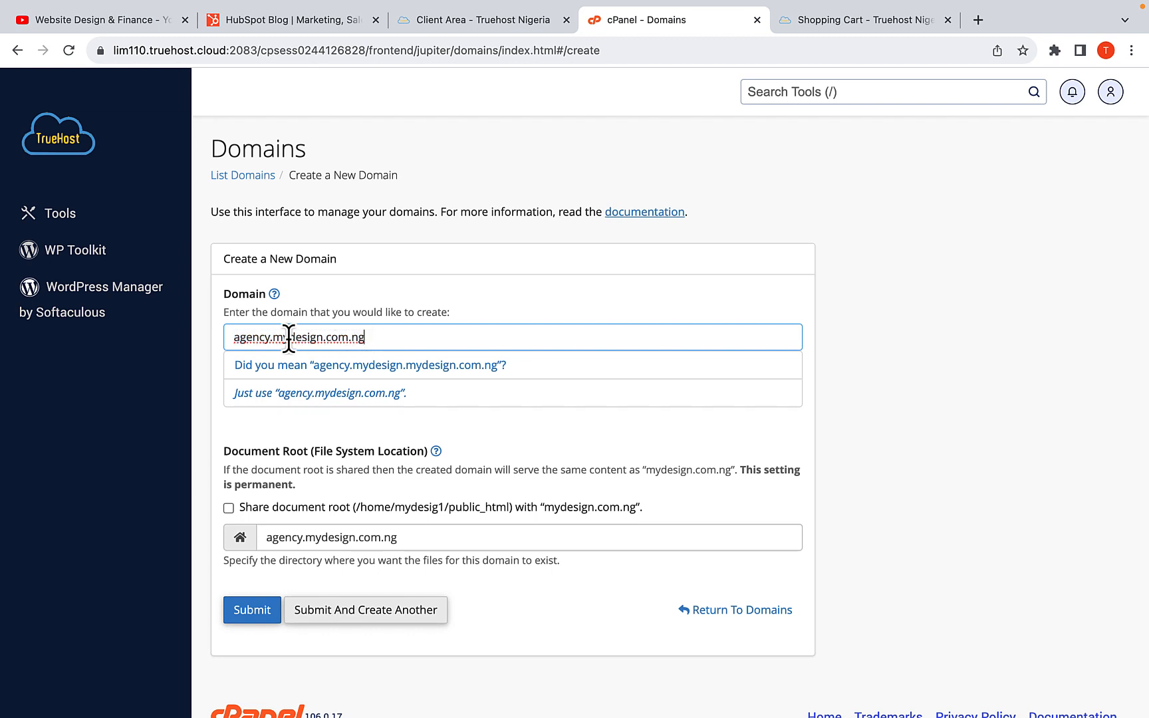
drag(274, 339, 374, 341)
drag(367, 337, 241, 331)
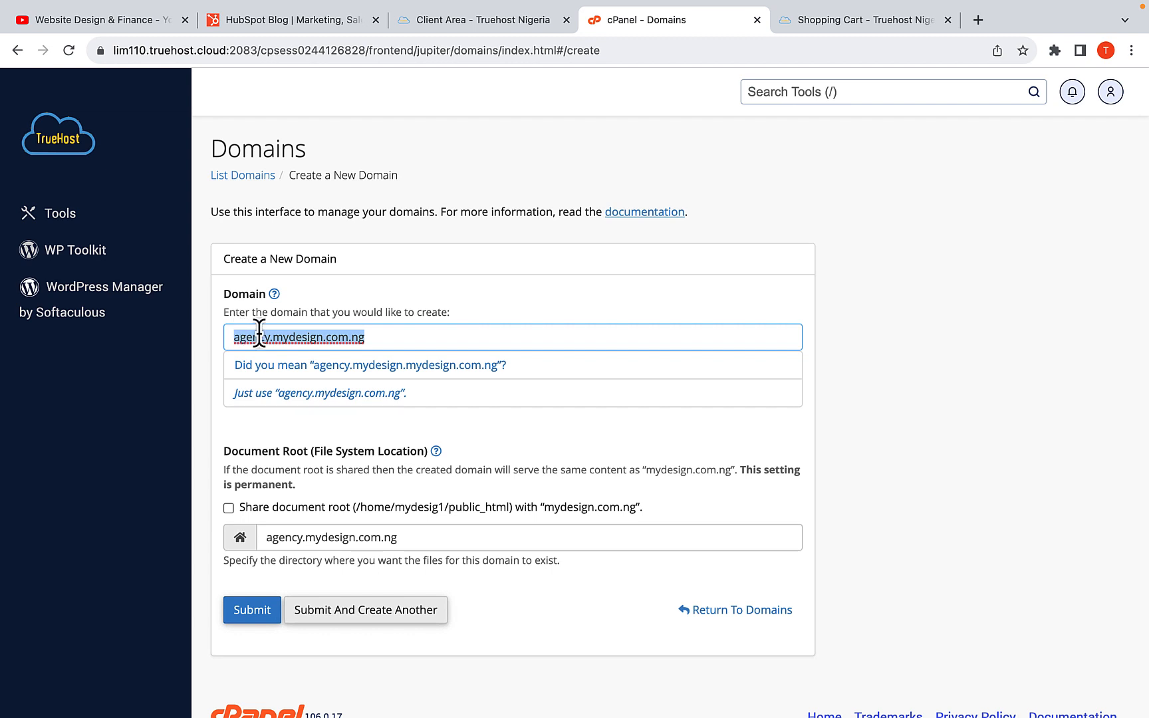
click(267, 337)
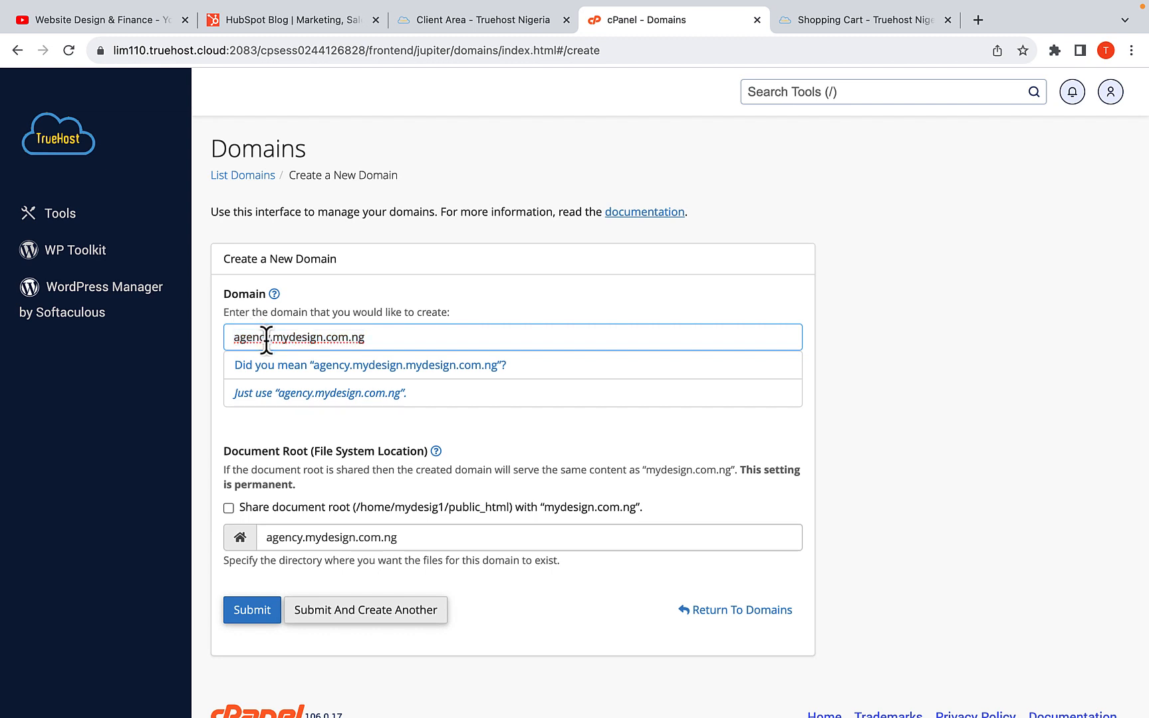
triple_click(335, 341)
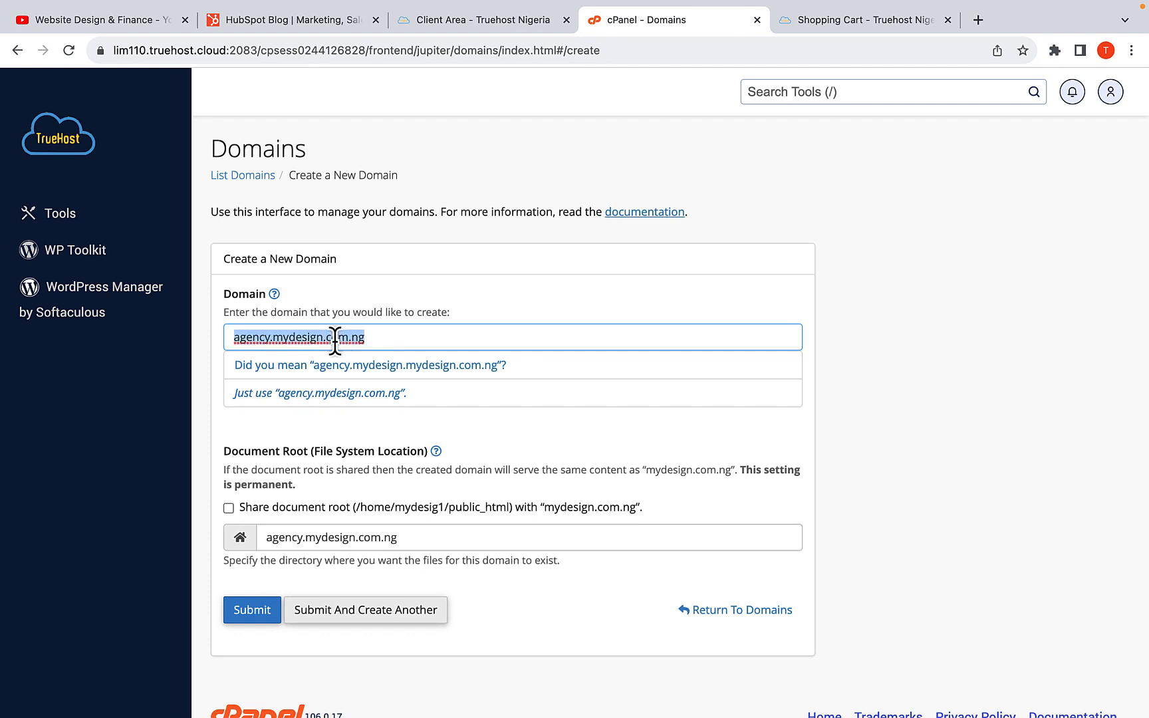
click(477, 334)
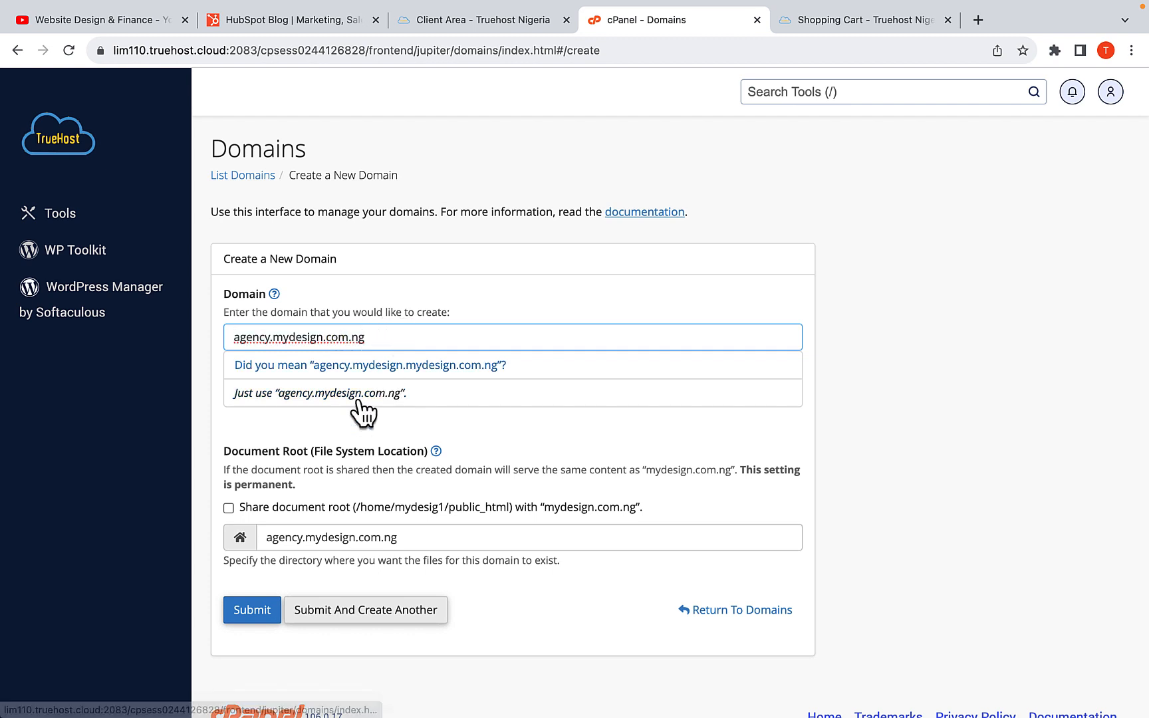
Submit agency.mydesign.com.ng as a new domain, keeping its separate document root of the same name
scroll(359, 410, down, 1)
click(246, 573)
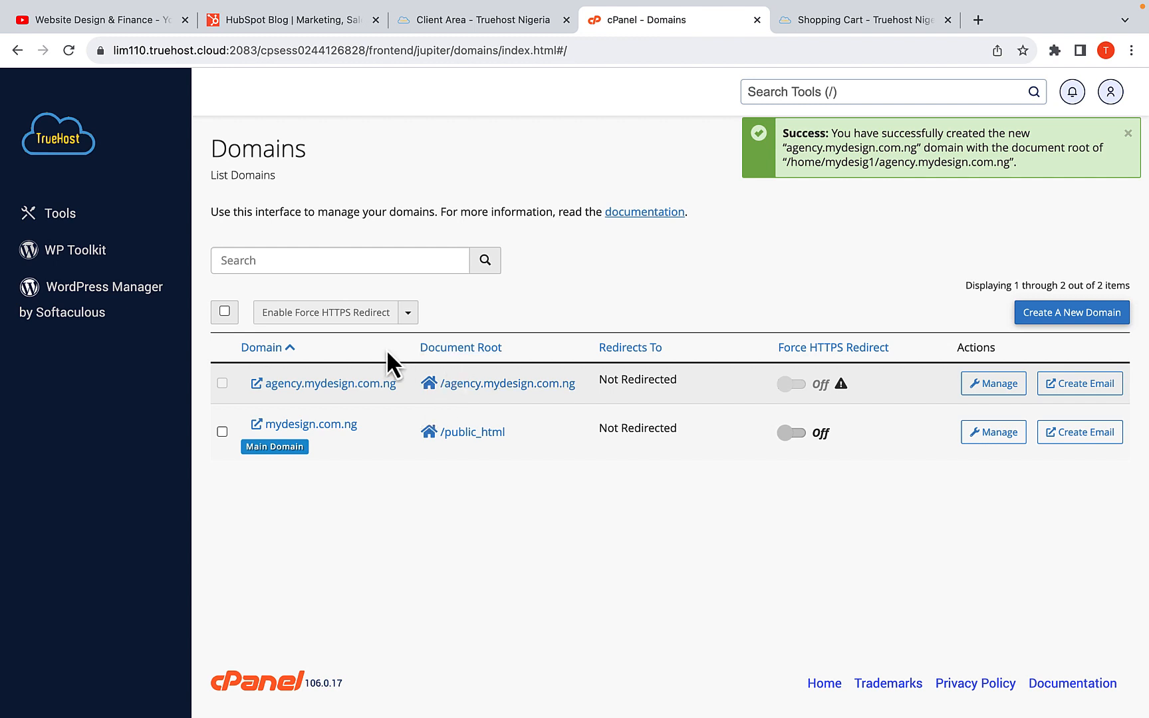
Open WordPress Manager by Softaculous and start a new WordPress installation
click(87, 290)
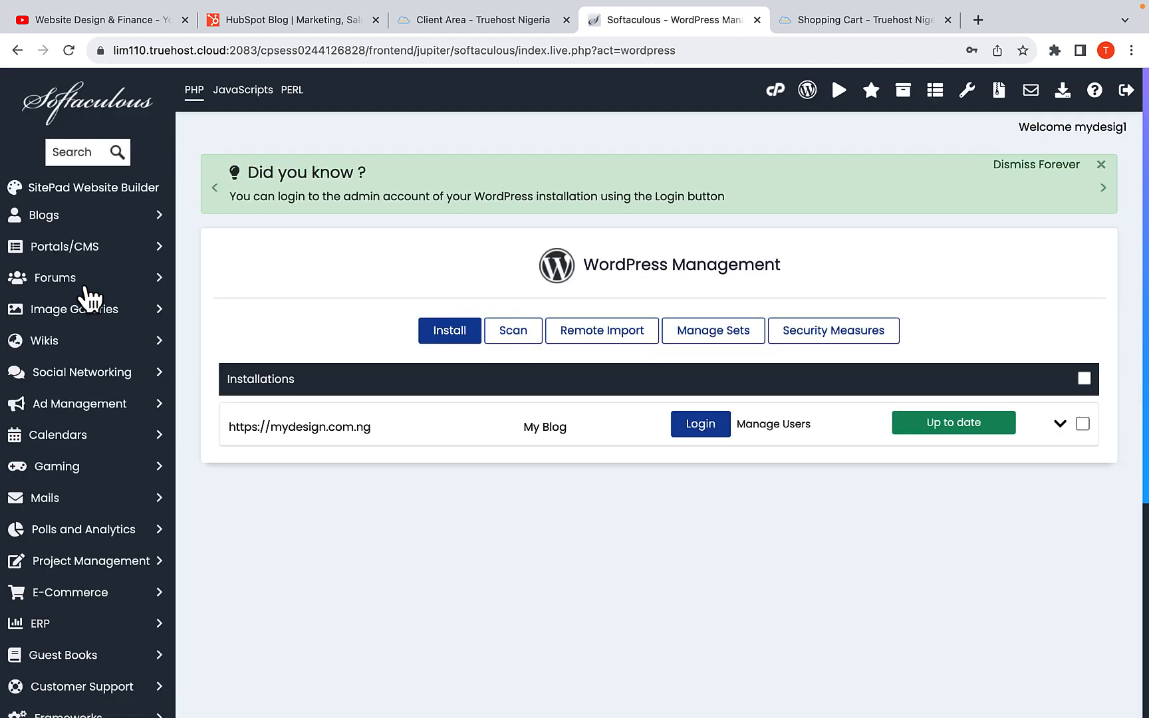
scroll(452, 348, down, 2)
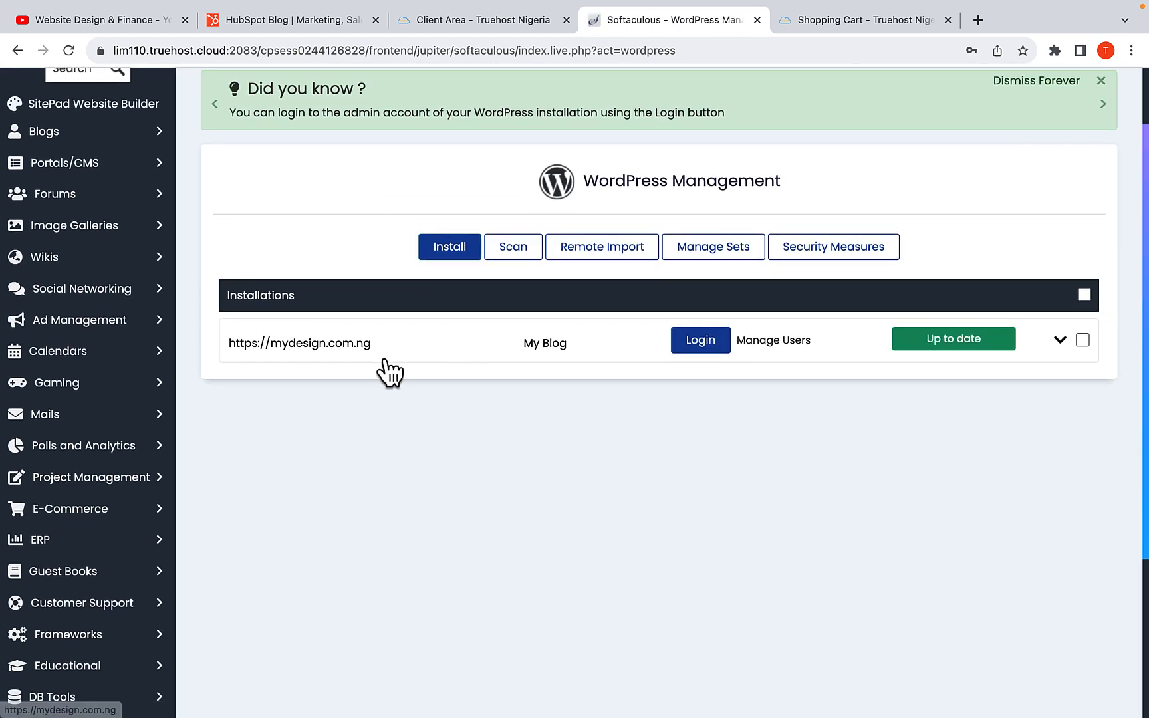
click(448, 250)
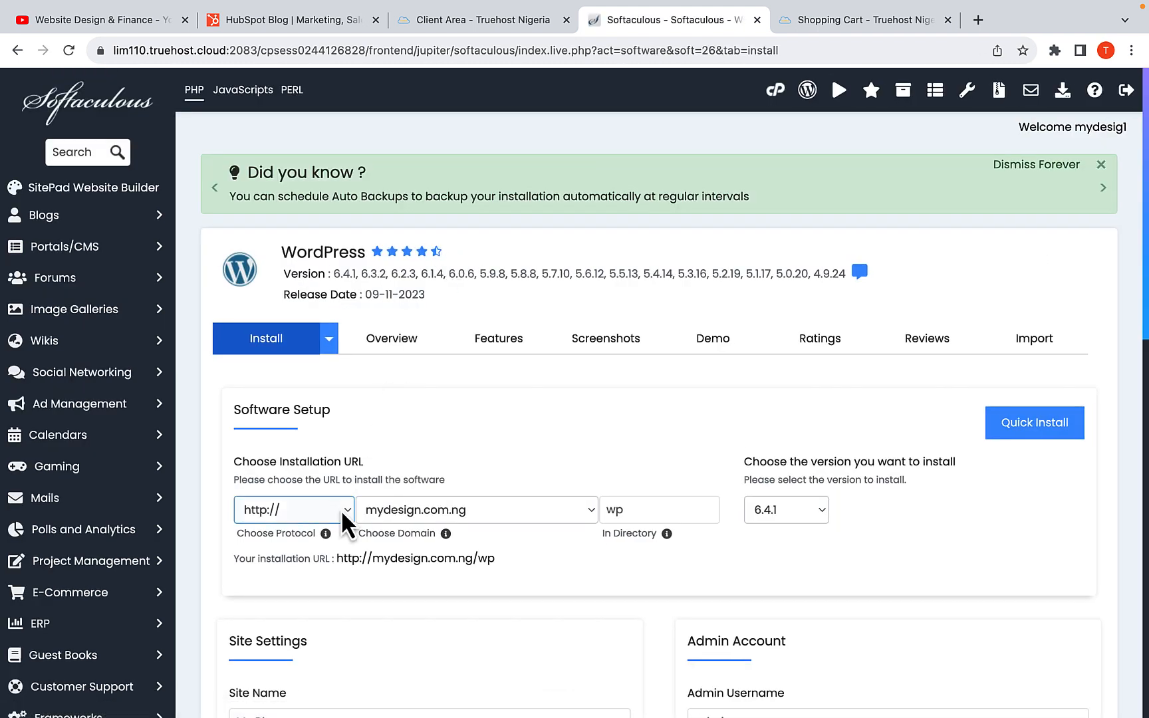
click(326, 516)
click(297, 545)
click(296, 520)
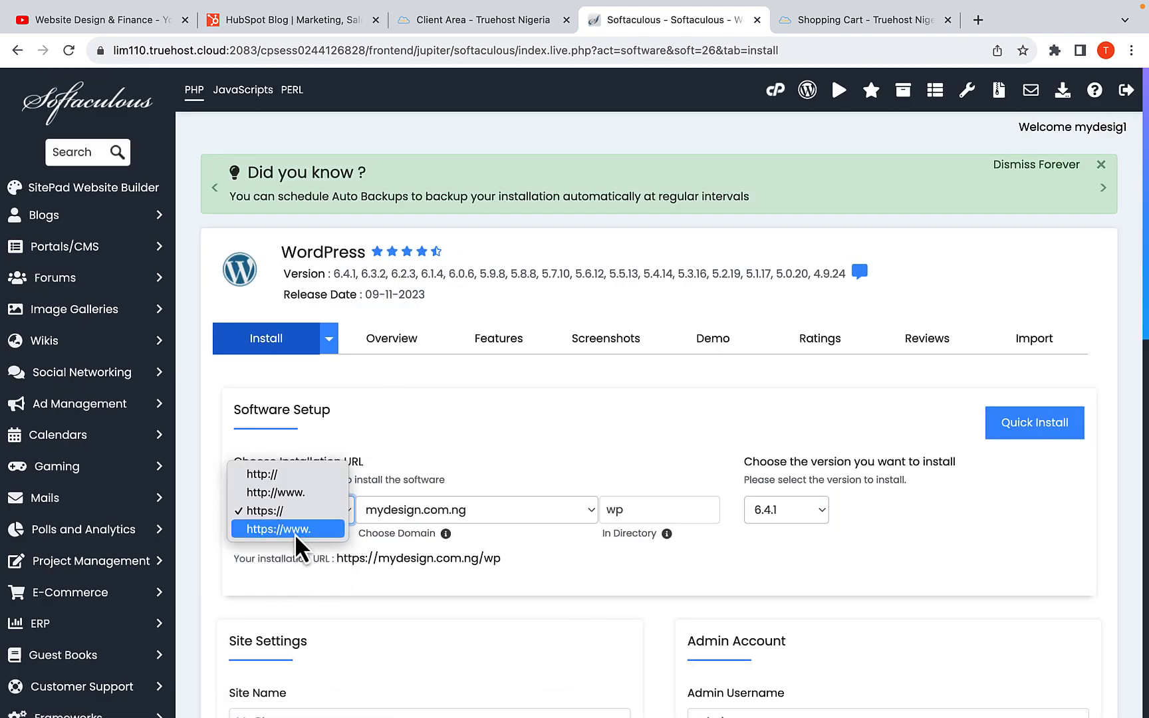
click(293, 511)
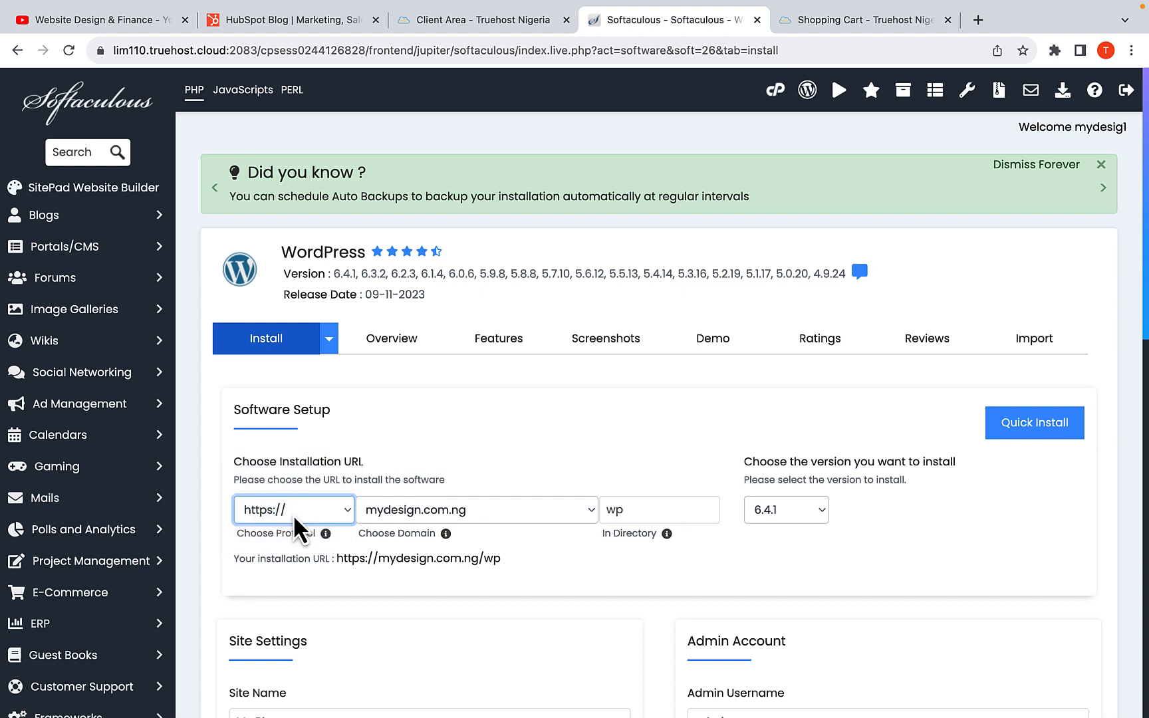
click(423, 518)
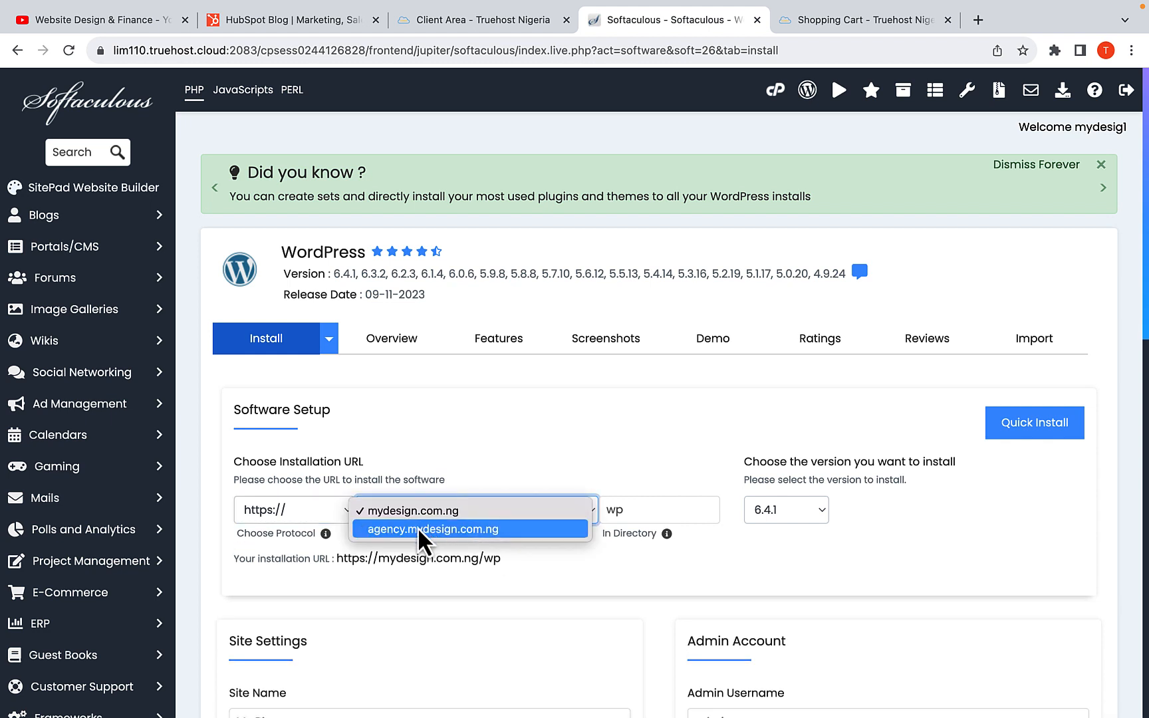
click(417, 527)
key(Tab)
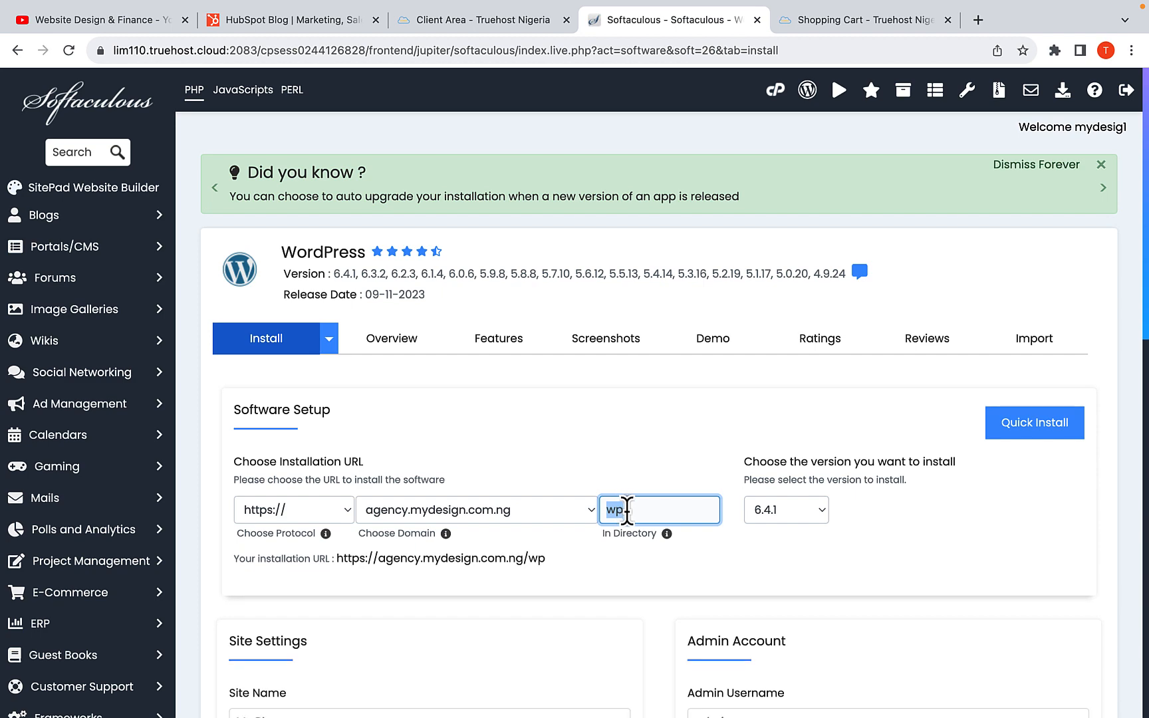
key(BackSpace)
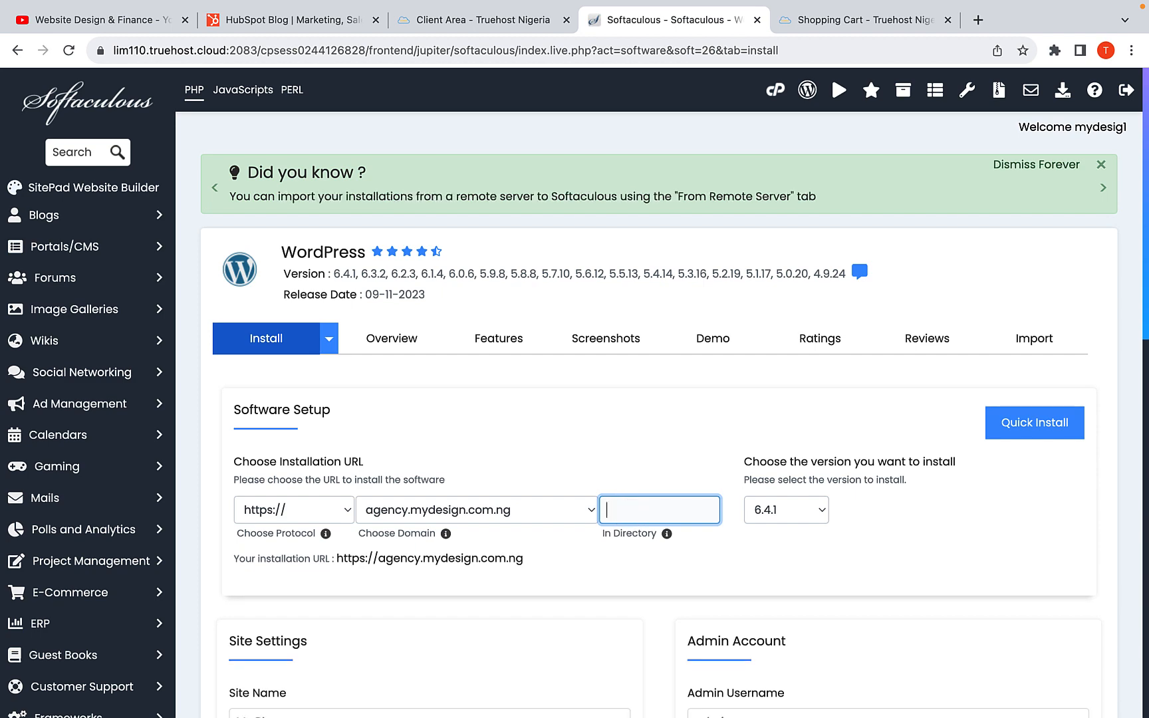
click(687, 543)
Change the admin username of the new WordPress site to Admin with a capital A
scroll(702, 549, down, 4)
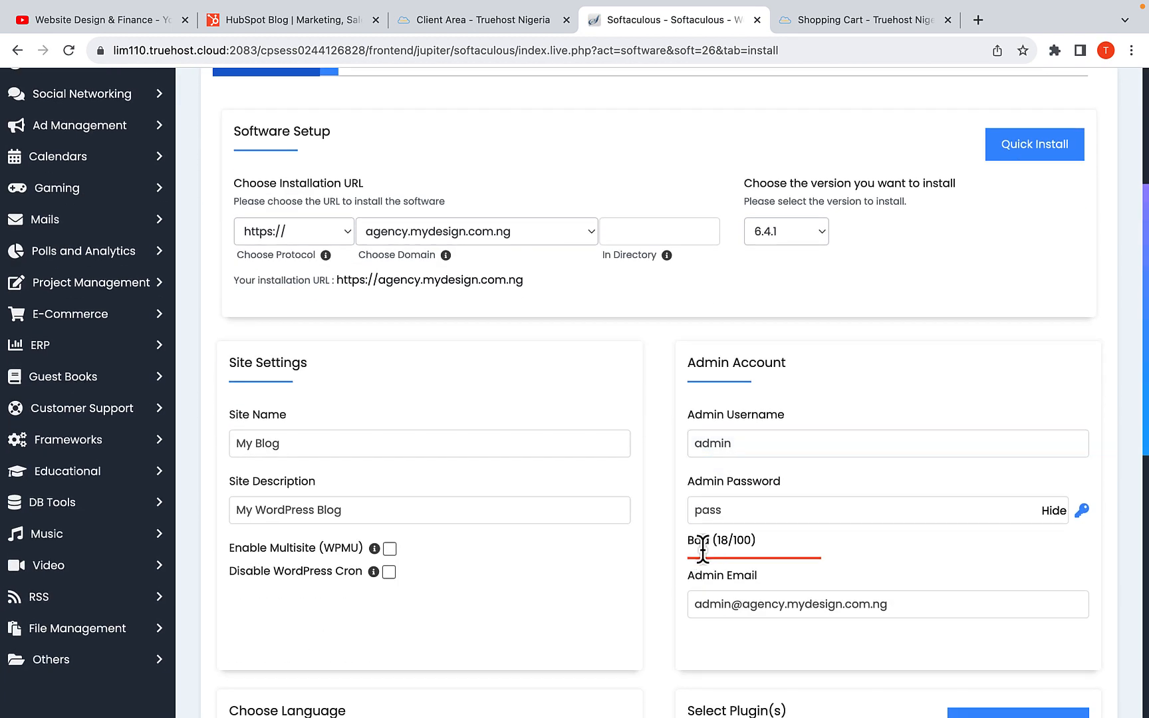
click(818, 444)
drag(818, 443, 694, 443)
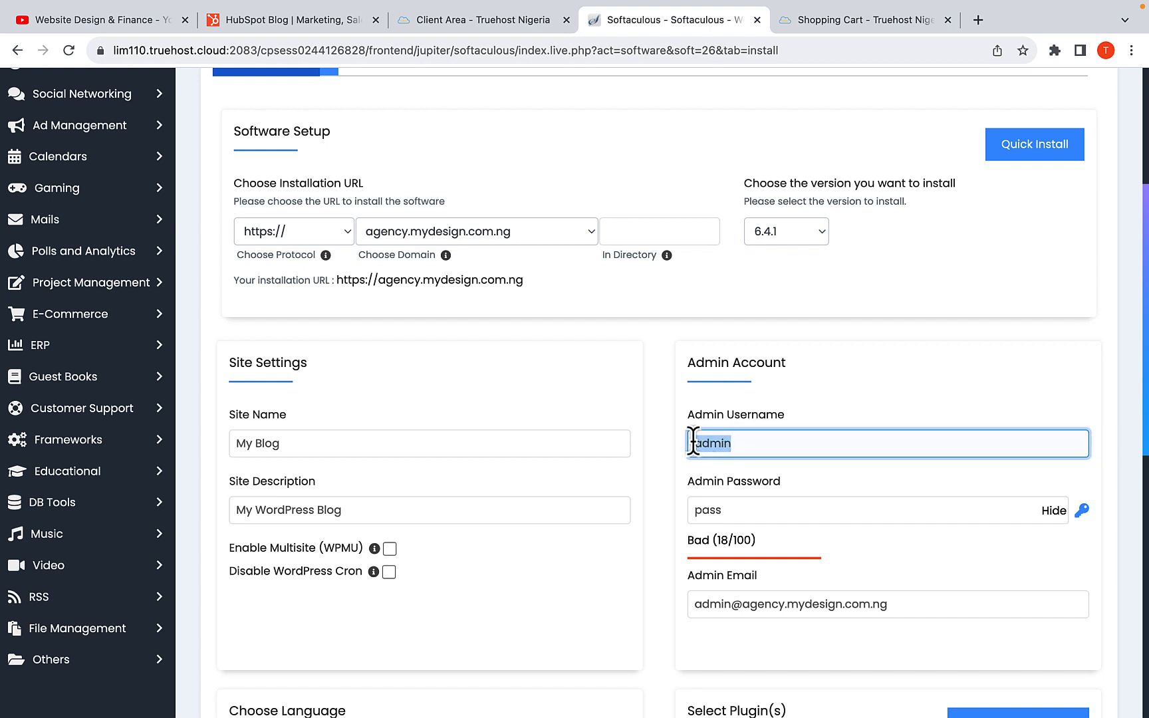
click(705, 446)
Hide the admin password's characters and replace the default with a new admin account password
click(1055, 512)
click(791, 515)
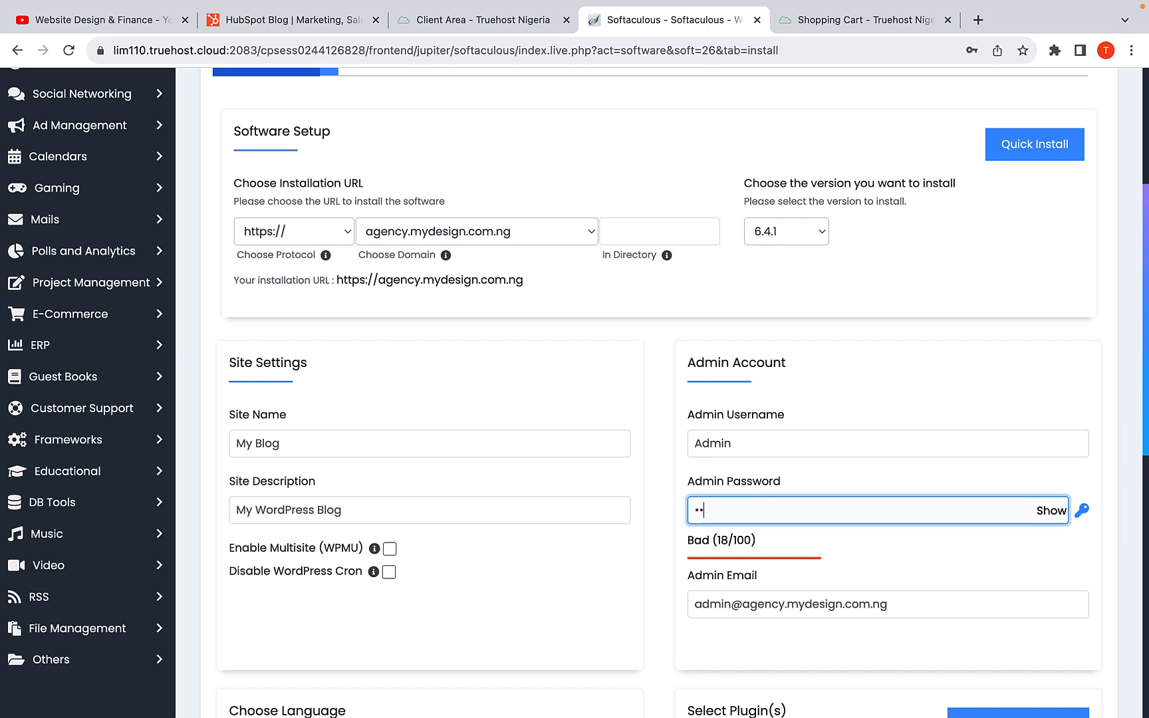
key(BackSpace)
key(BackSpace)
text(••)
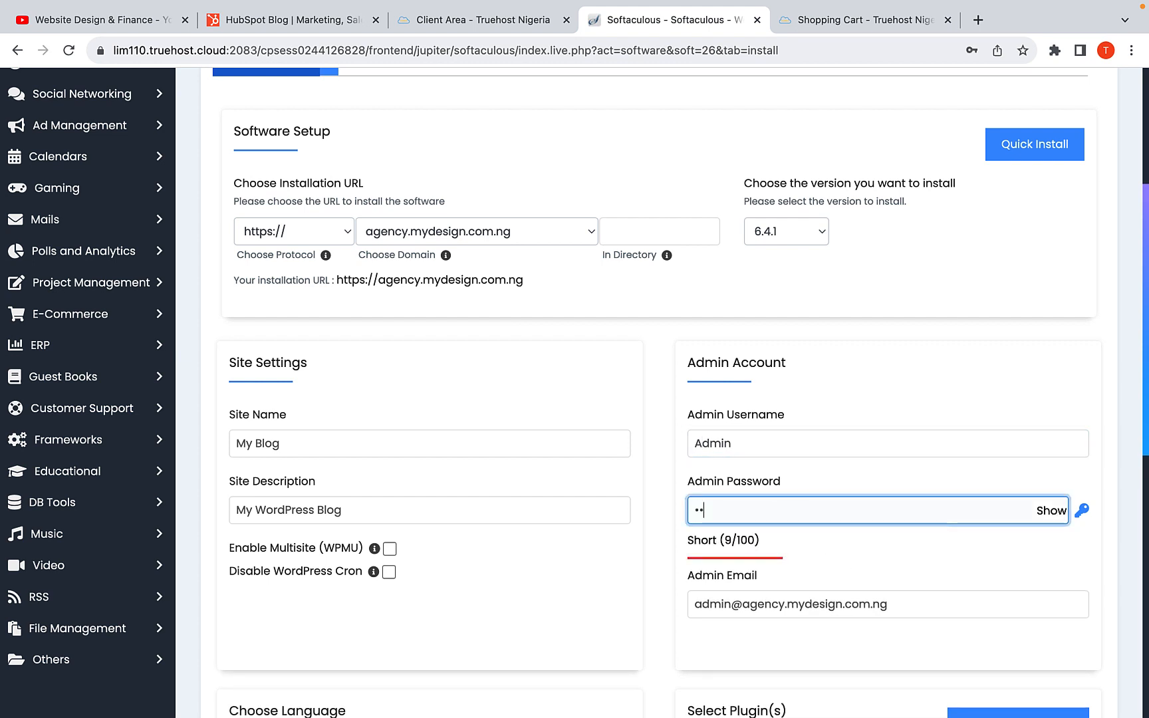
text(•••••)
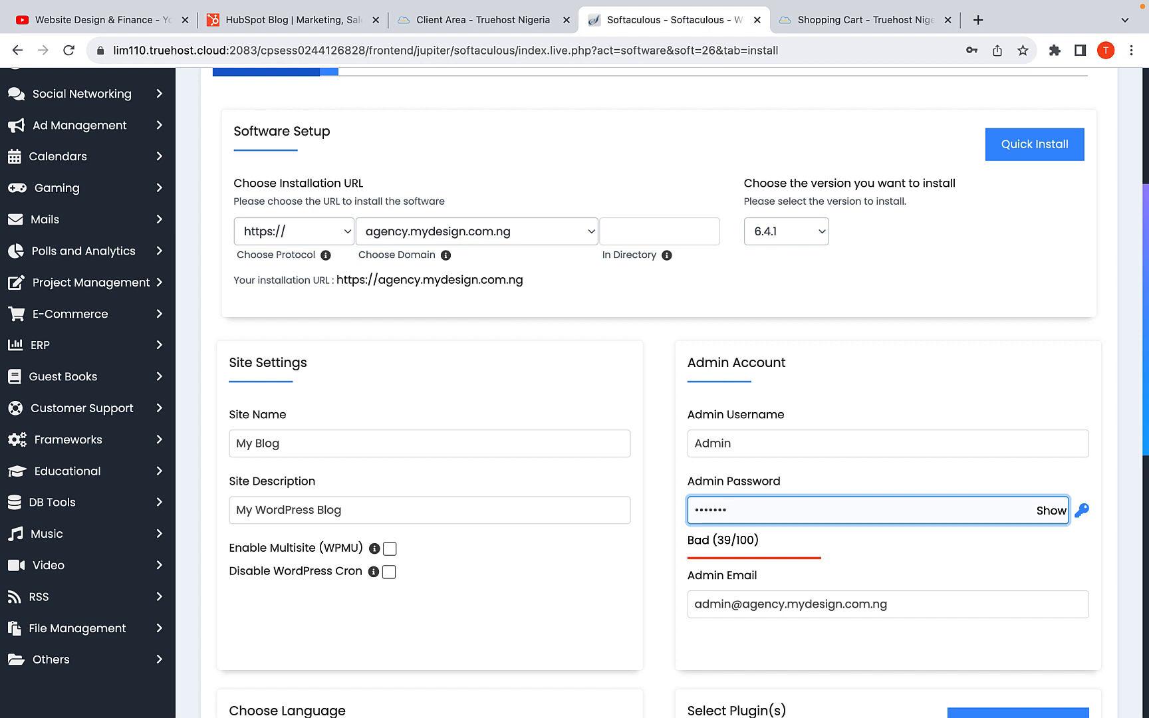
text(••)
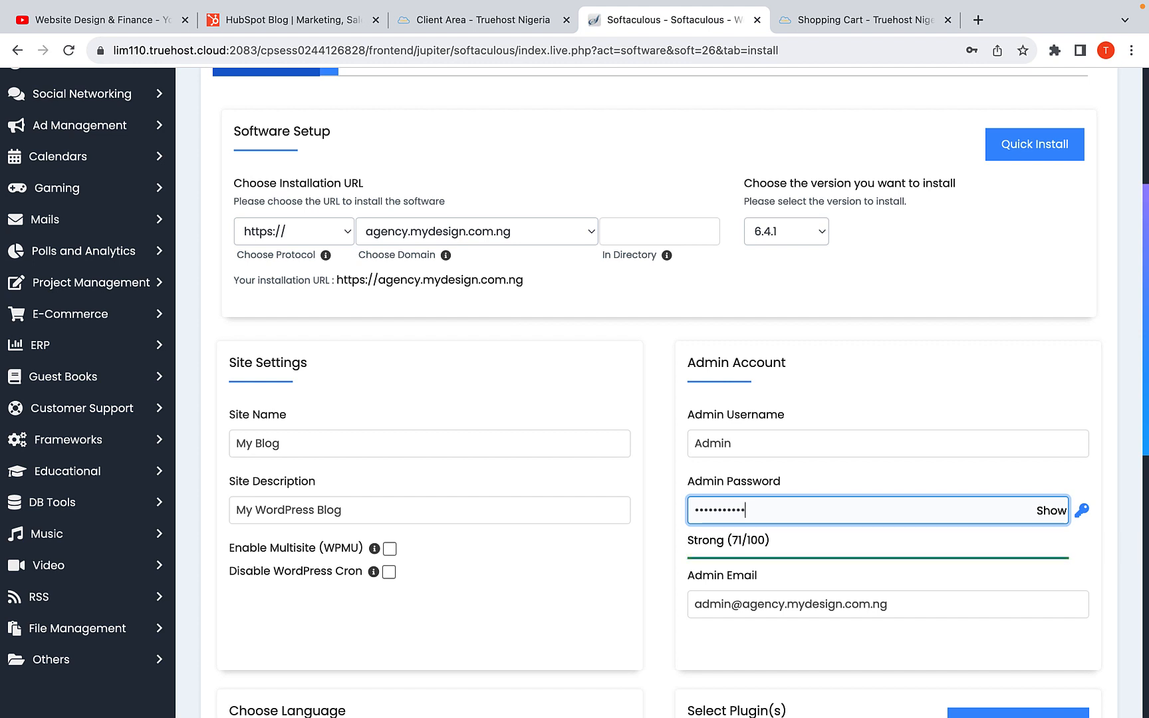
Include the Improve Page Speed (SpeedyCache) plugin and install WordPress, saving the admin login in the browser when offered
scroll(883, 505, down, 6)
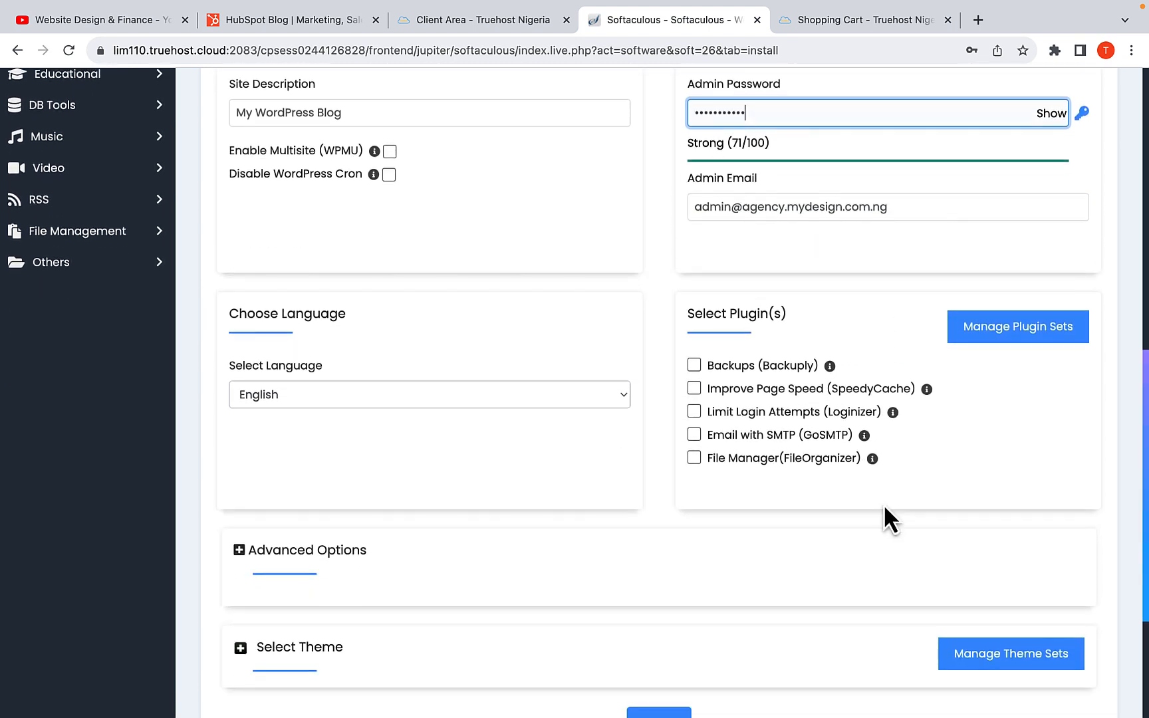
click(694, 390)
scroll(665, 425, down, 4)
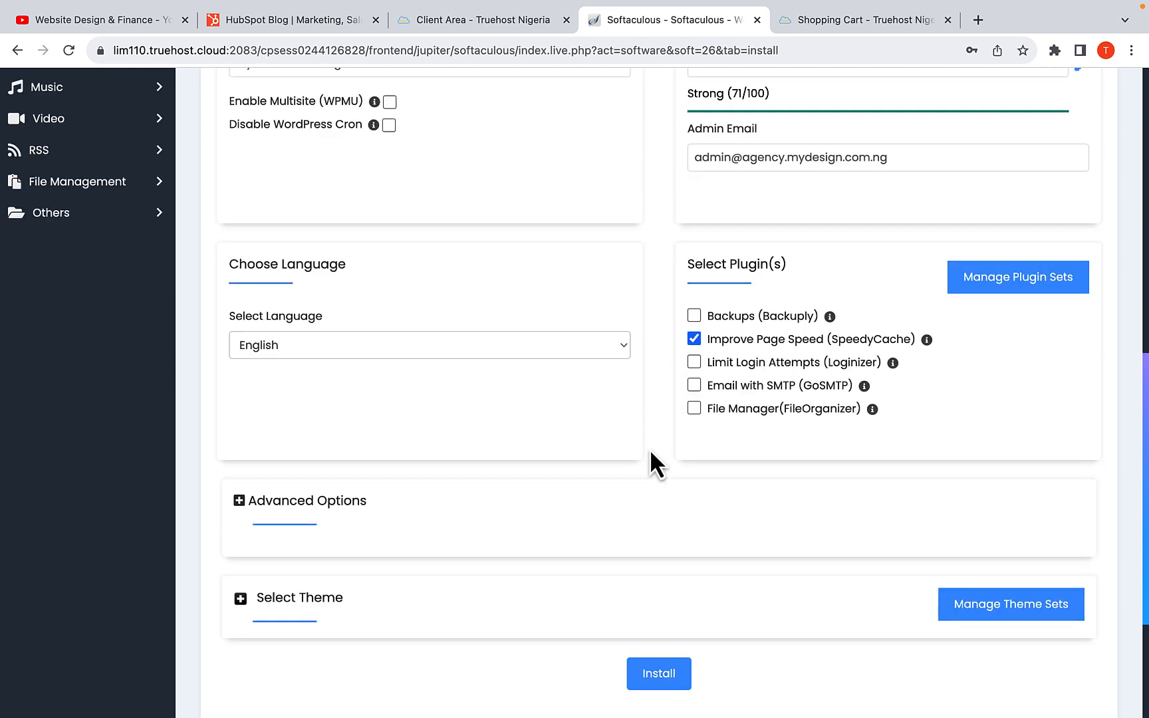
click(657, 493)
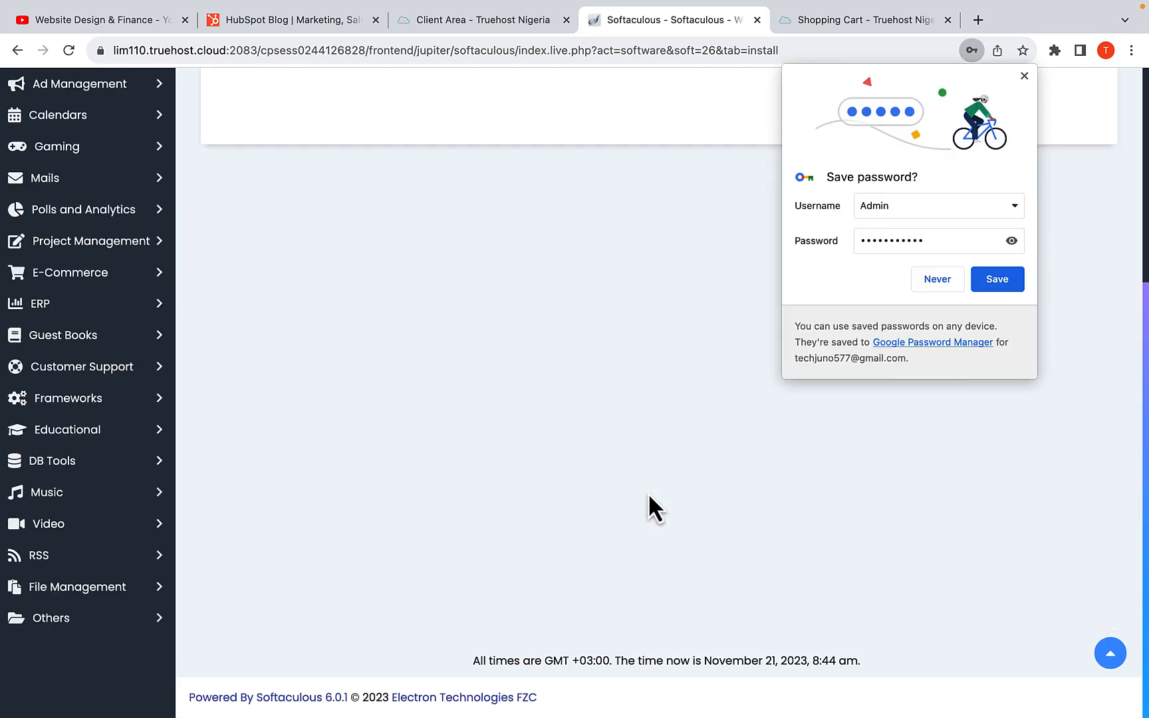
click(998, 280)
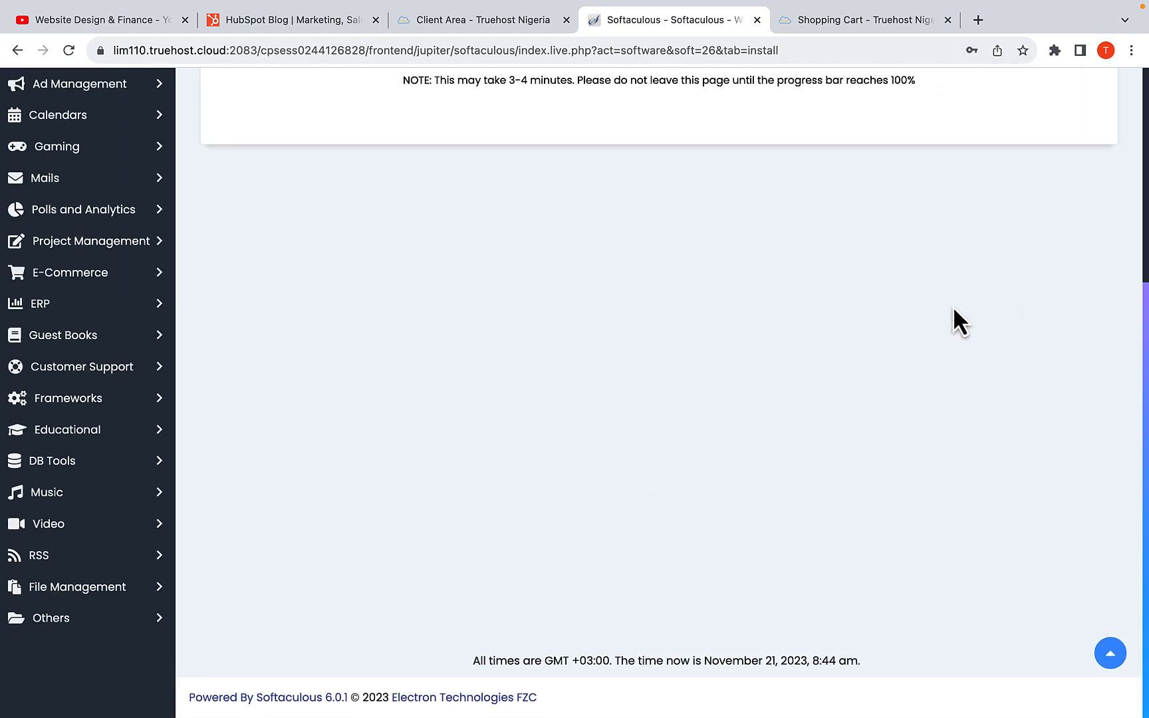
scroll(718, 431, up, 5)
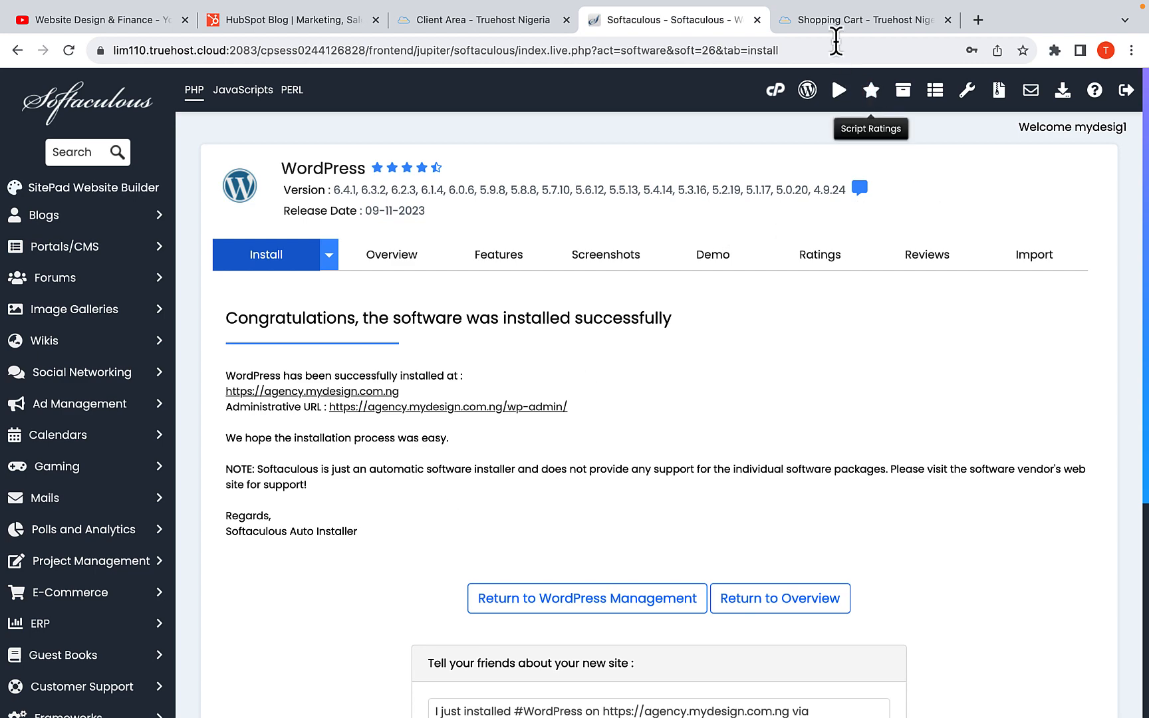
Close the Shopping Cart page, then load agency.mydesign.com.ng in a new tab and look over its homepage
click(829, 21)
click(947, 20)
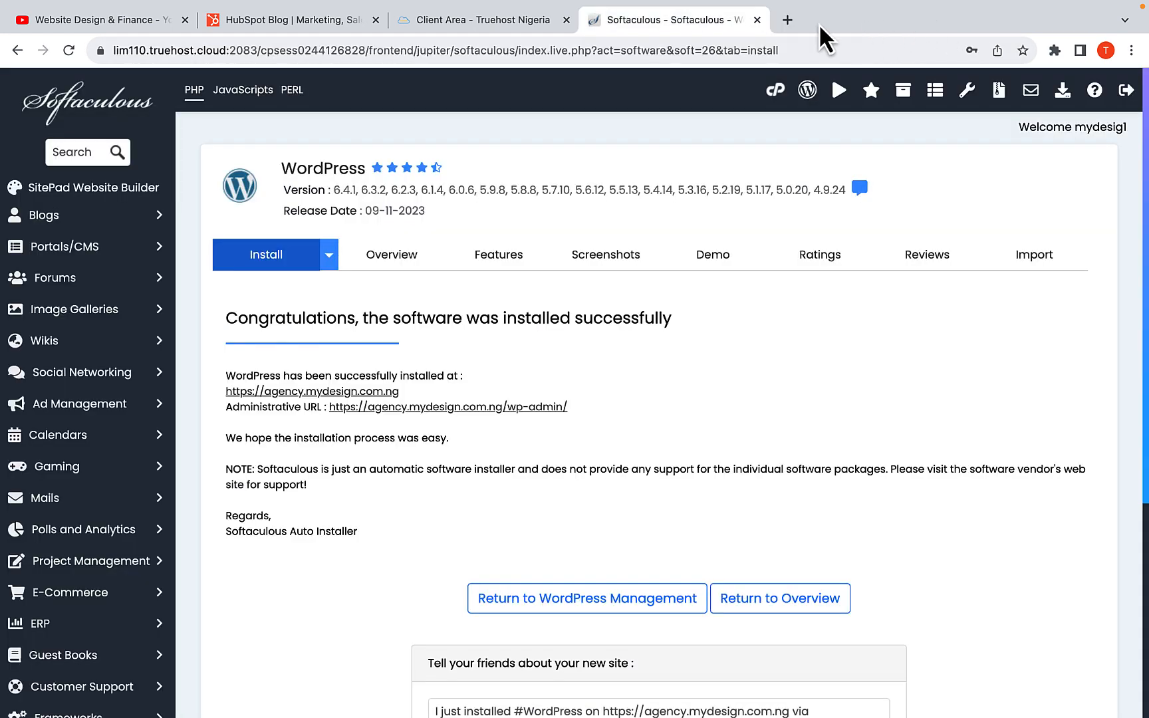
click(788, 20)
click(612, 53)
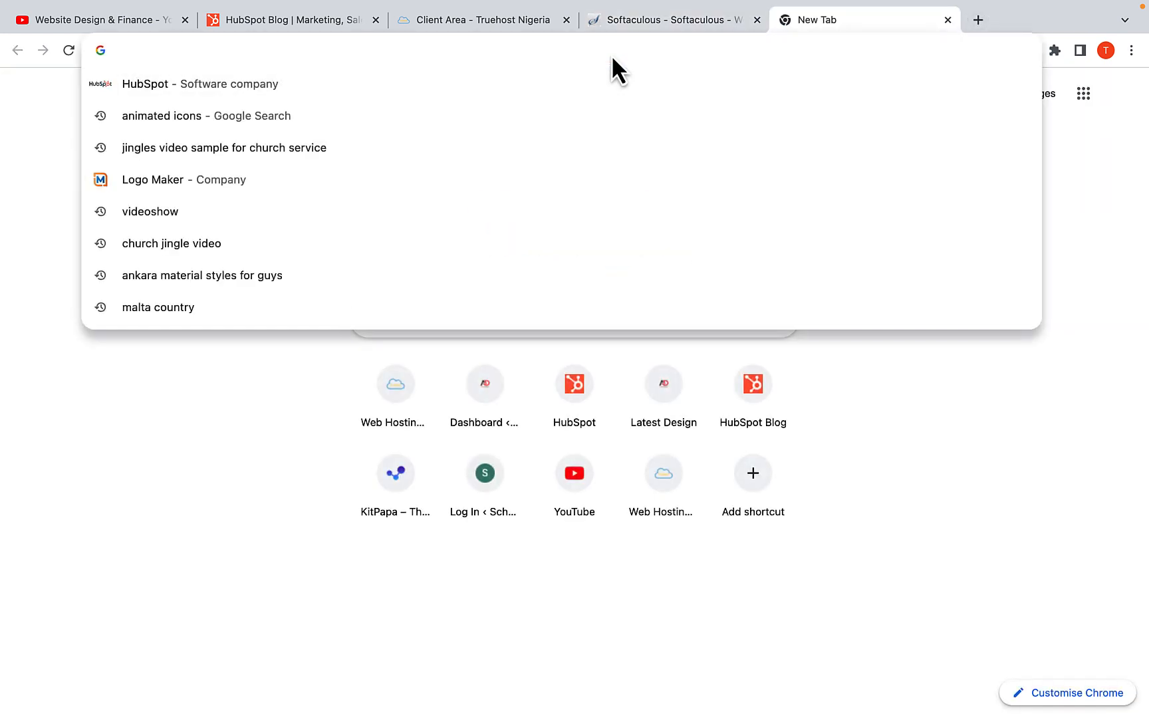
text(age)
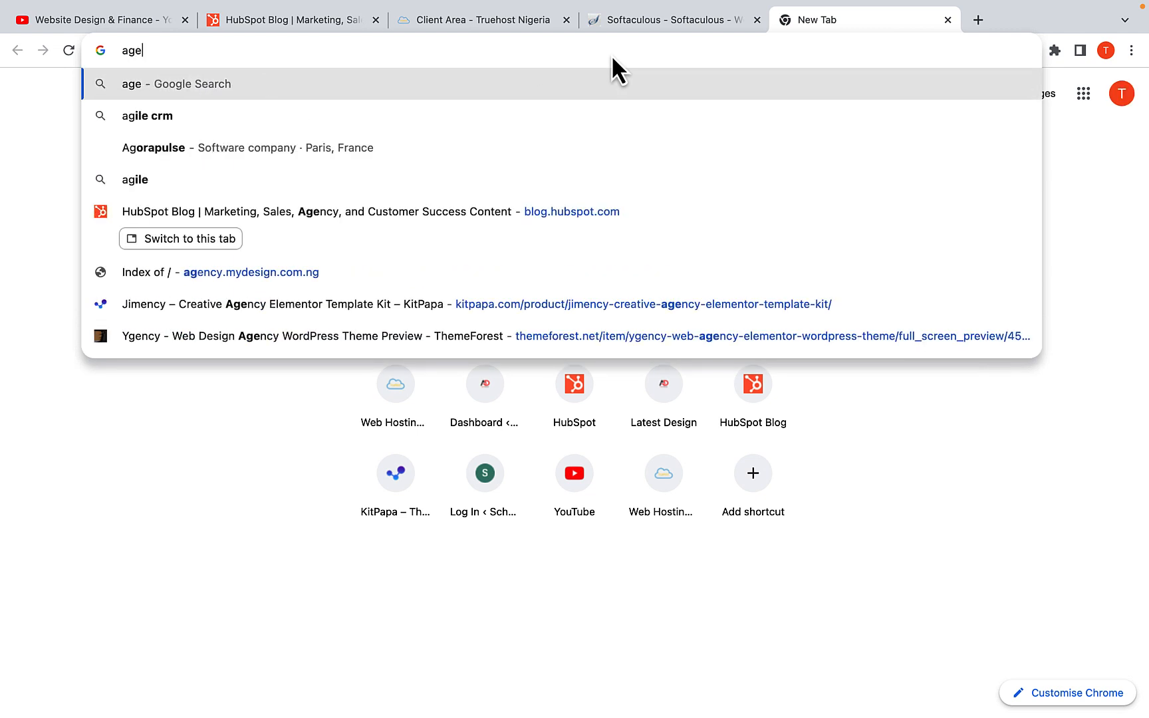
text(ncy.my)
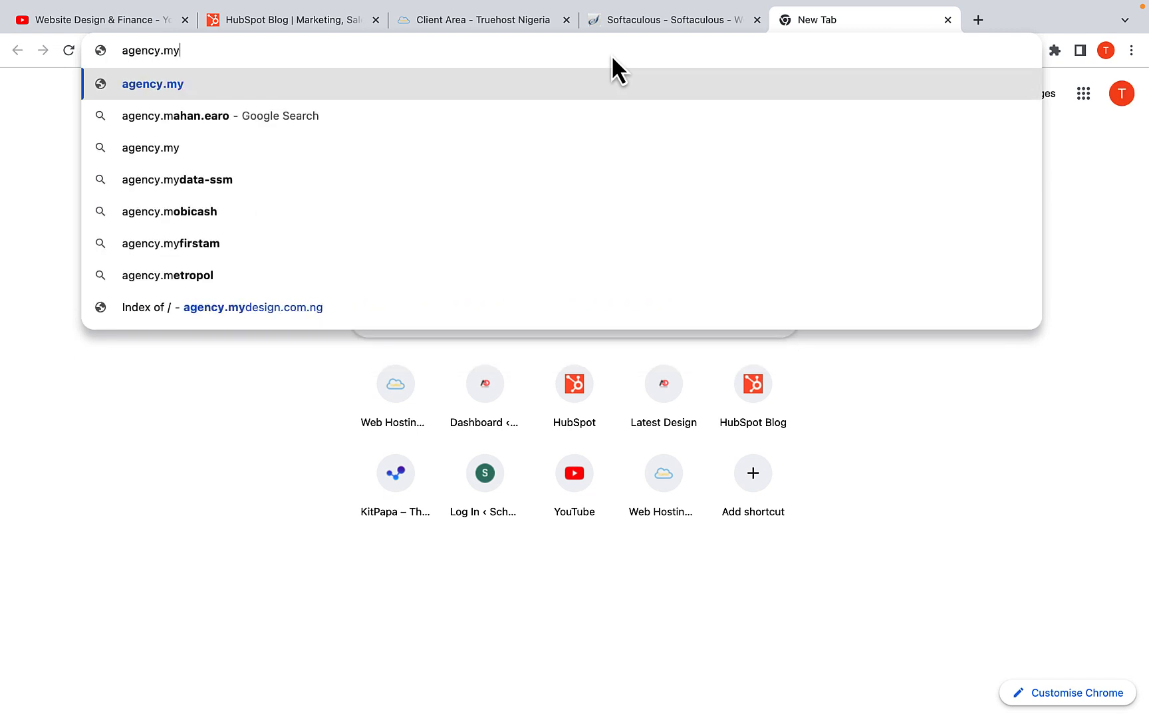
text(design.com.ng)
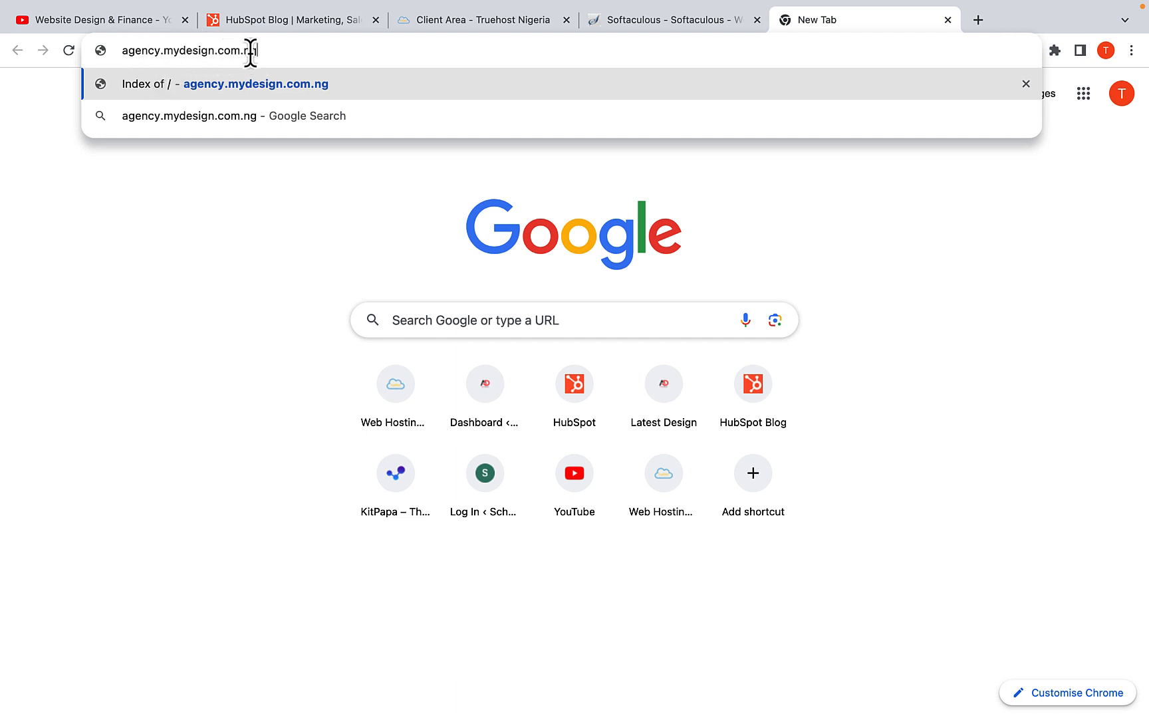
key(Return)
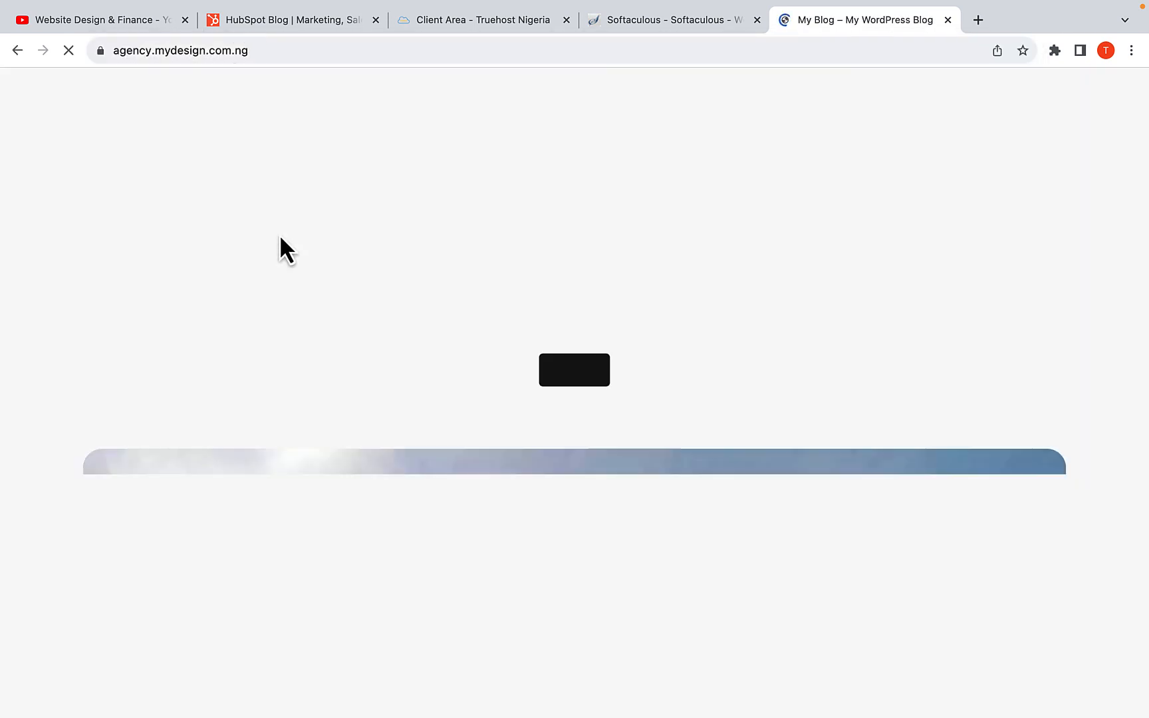
scroll(279, 234, down, 2)
scroll(294, 252, up, 2)
scroll(285, 292, down, 5)
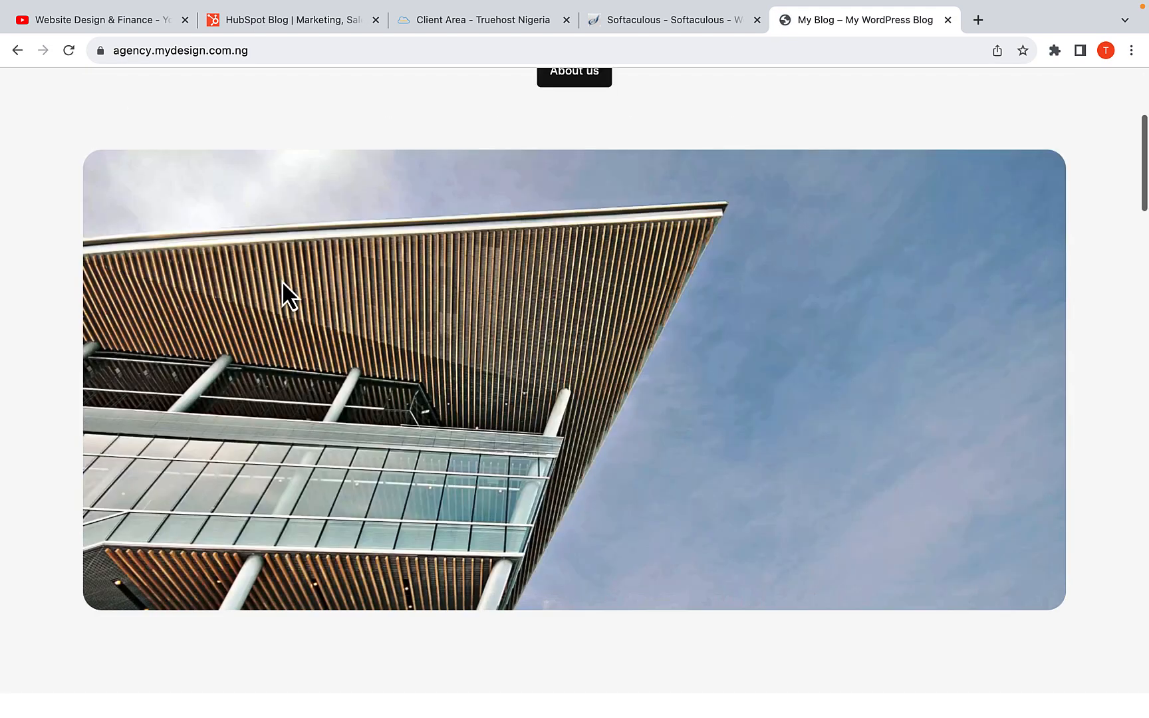
scroll(282, 284, up, 5)
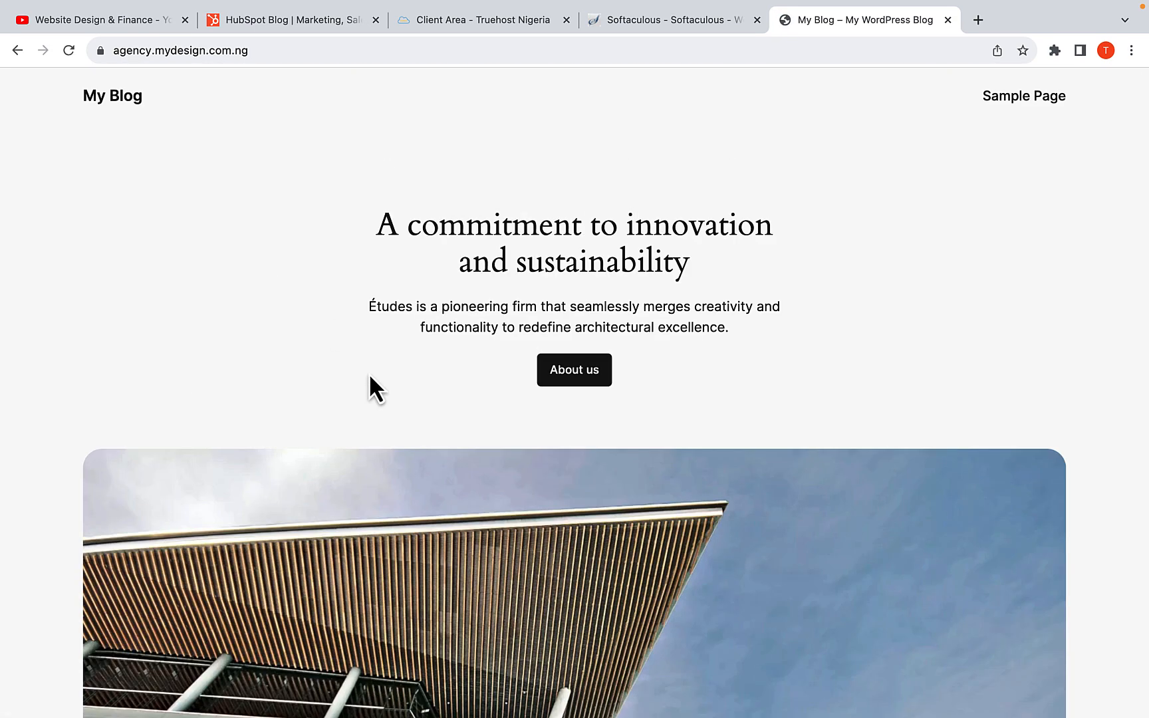
scroll(368, 373, down, 1)
scroll(369, 374, up, 1)
scroll(368, 374, down, 1)
scroll(369, 374, up, 1)
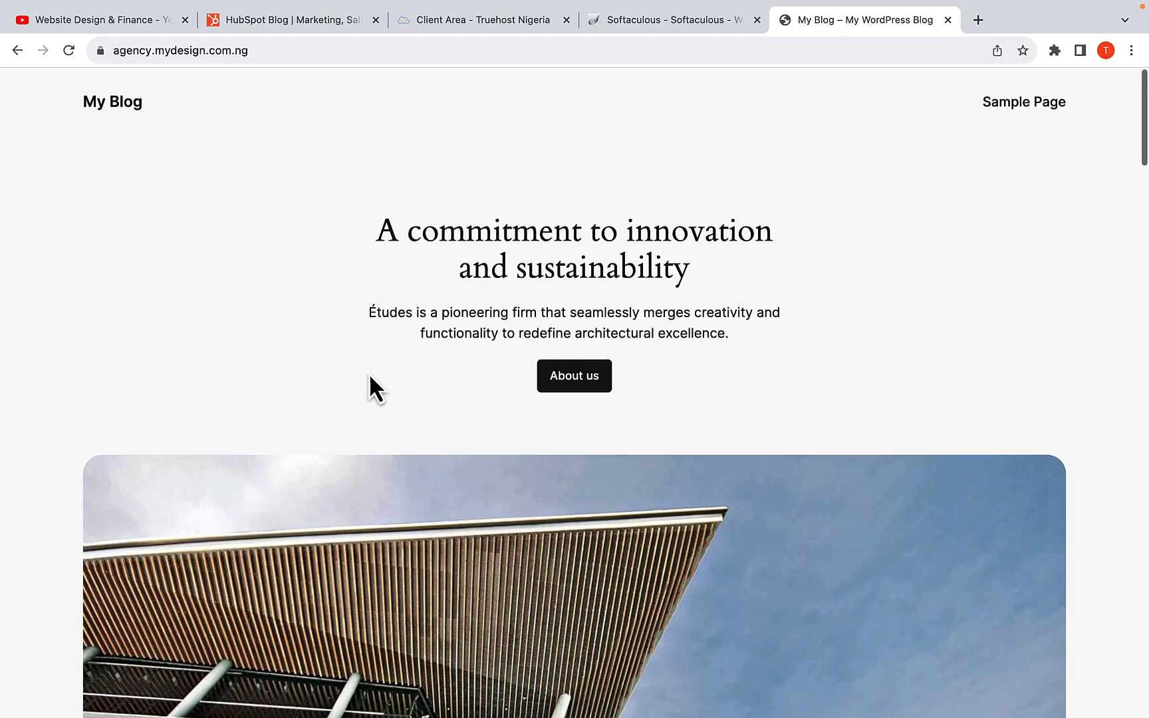
Load the WordPress admin login page at agency.mydesign.com.ng/wp-admin
click(272, 51)
click(272, 51)
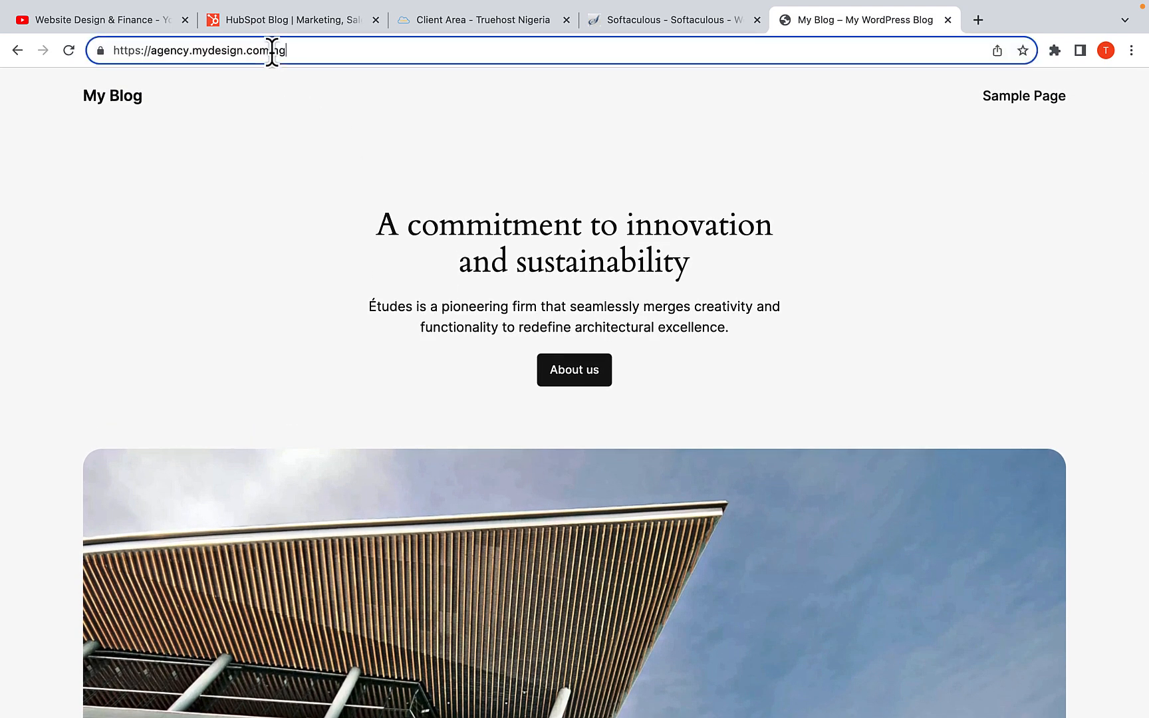
text(/wp)
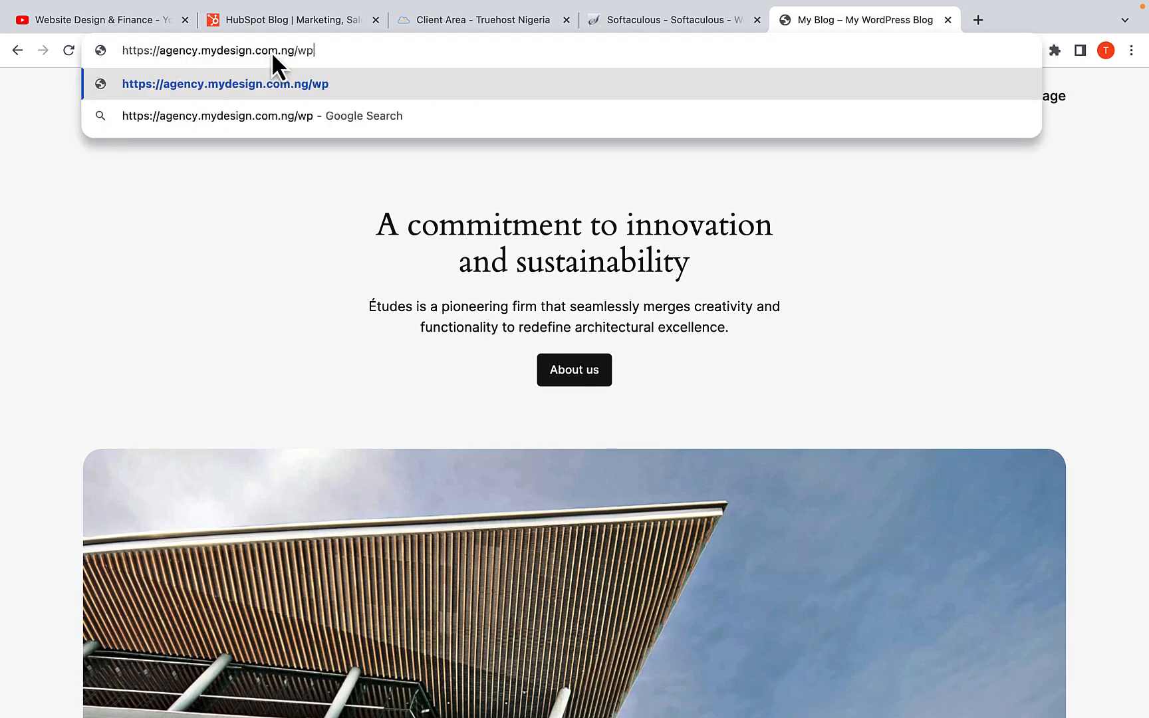
text(-admin)
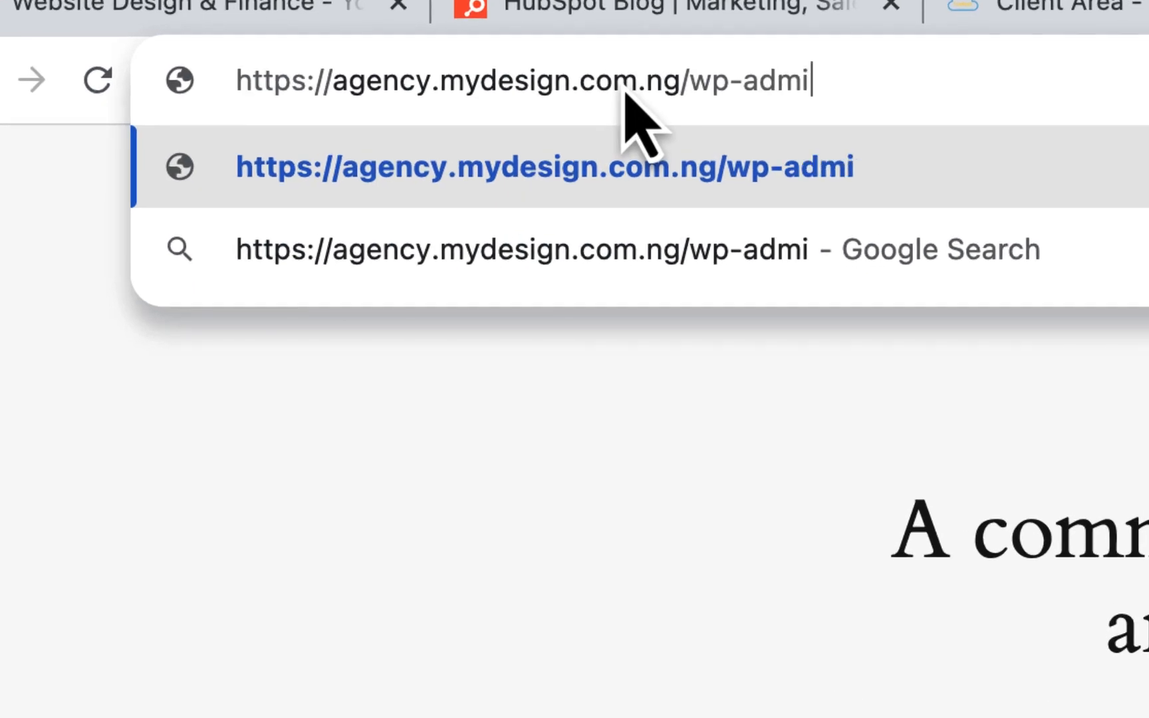
key(Return)
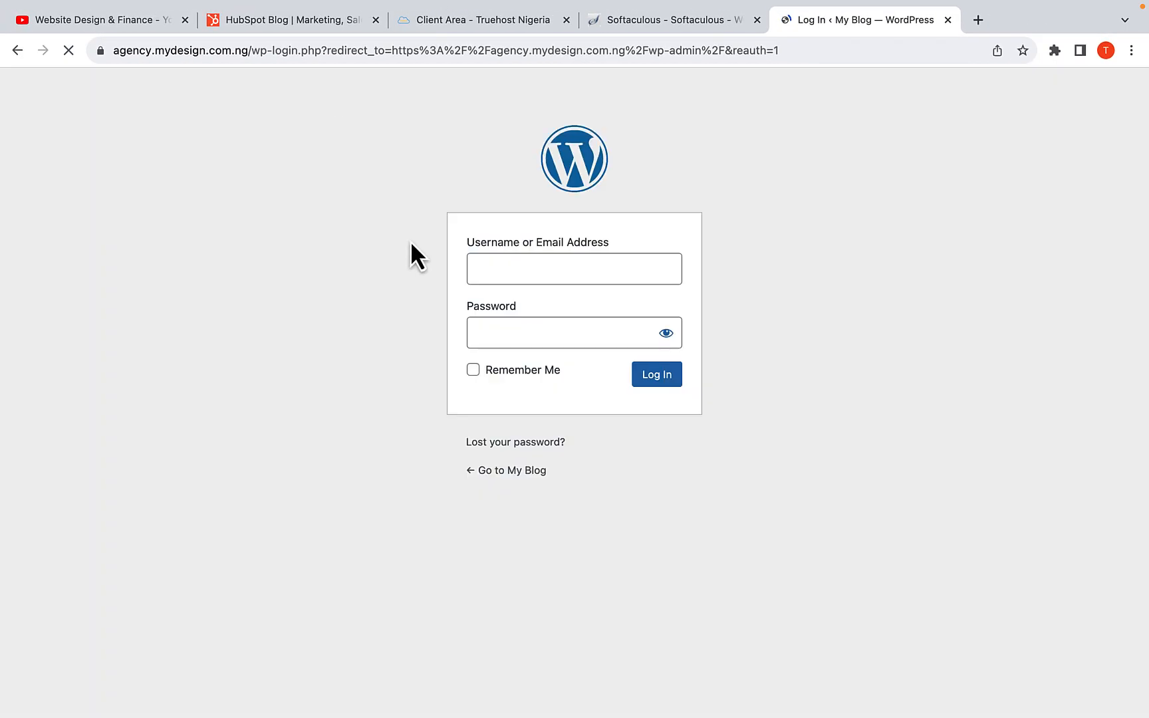
Log in to the WordPress dashboard with the username Admin and the admin account password
click(488, 272)
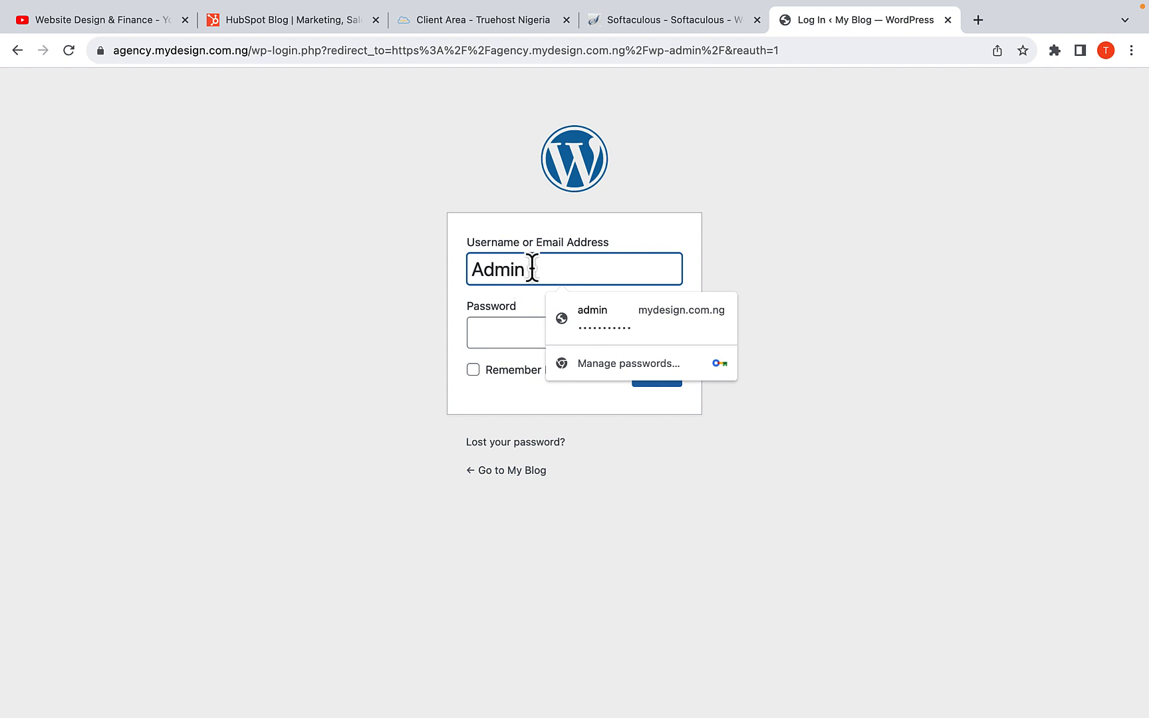
click(510, 326)
text(a)
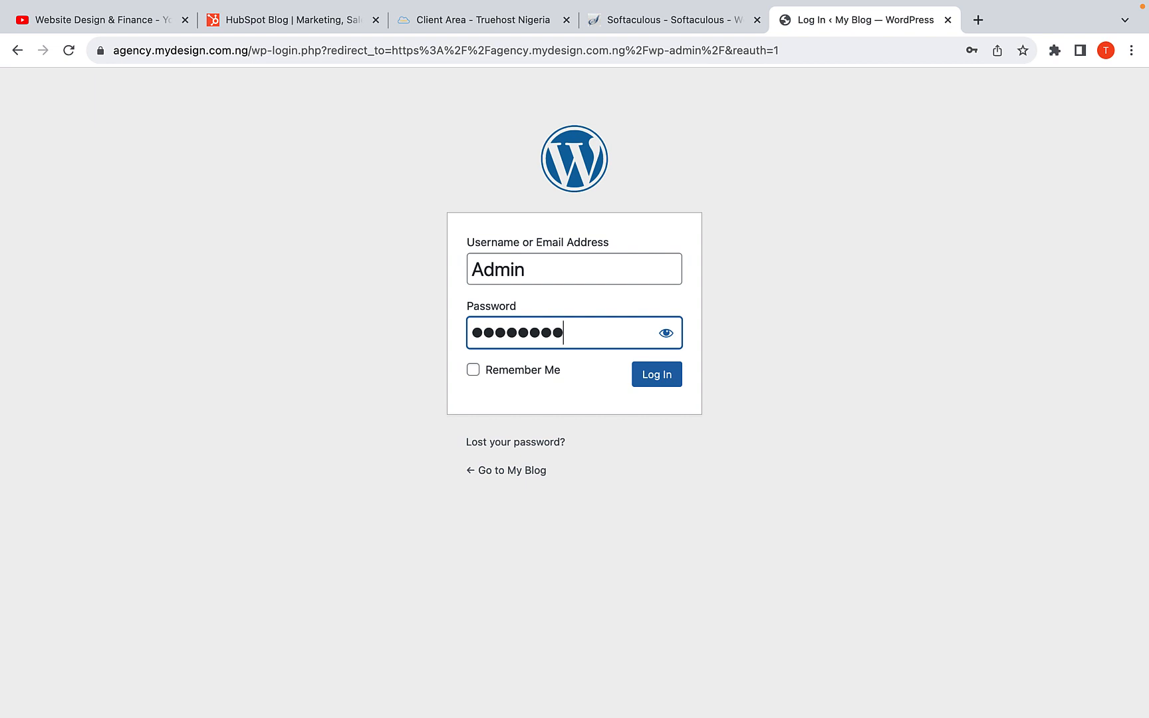
click(648, 375)
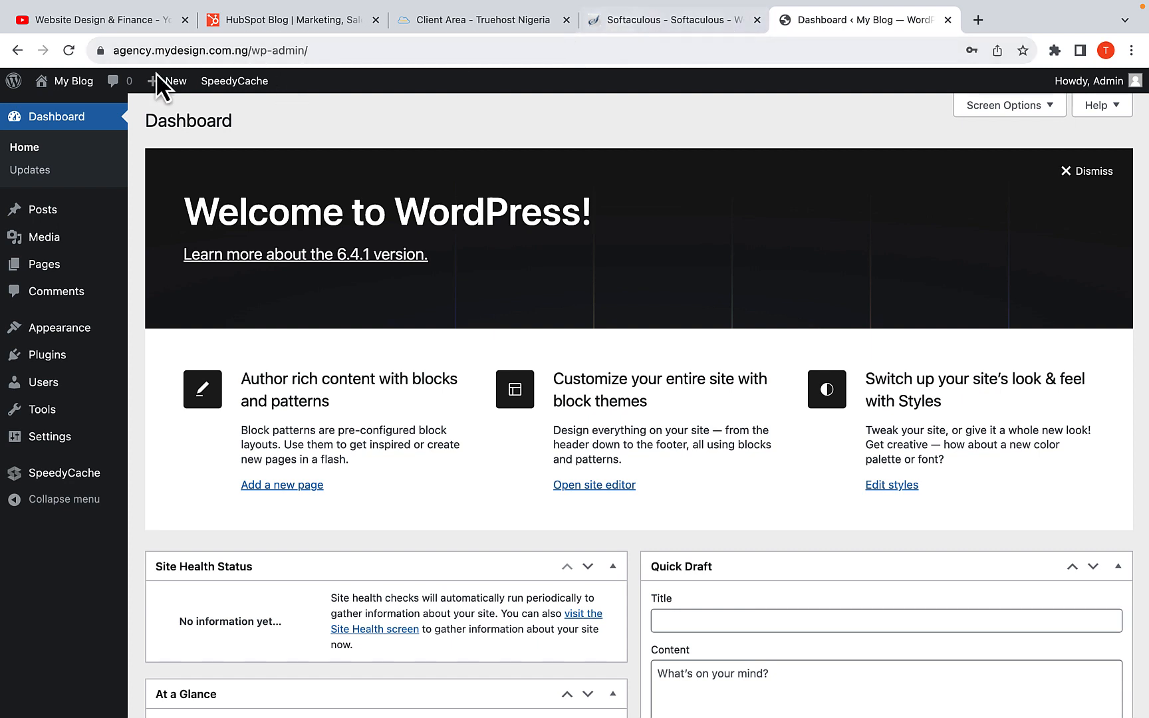
Visit the live site from the WordPress dashboard in a new browser tab and look over its homepage
mouse_move(86, 81)
right_click(75, 112)
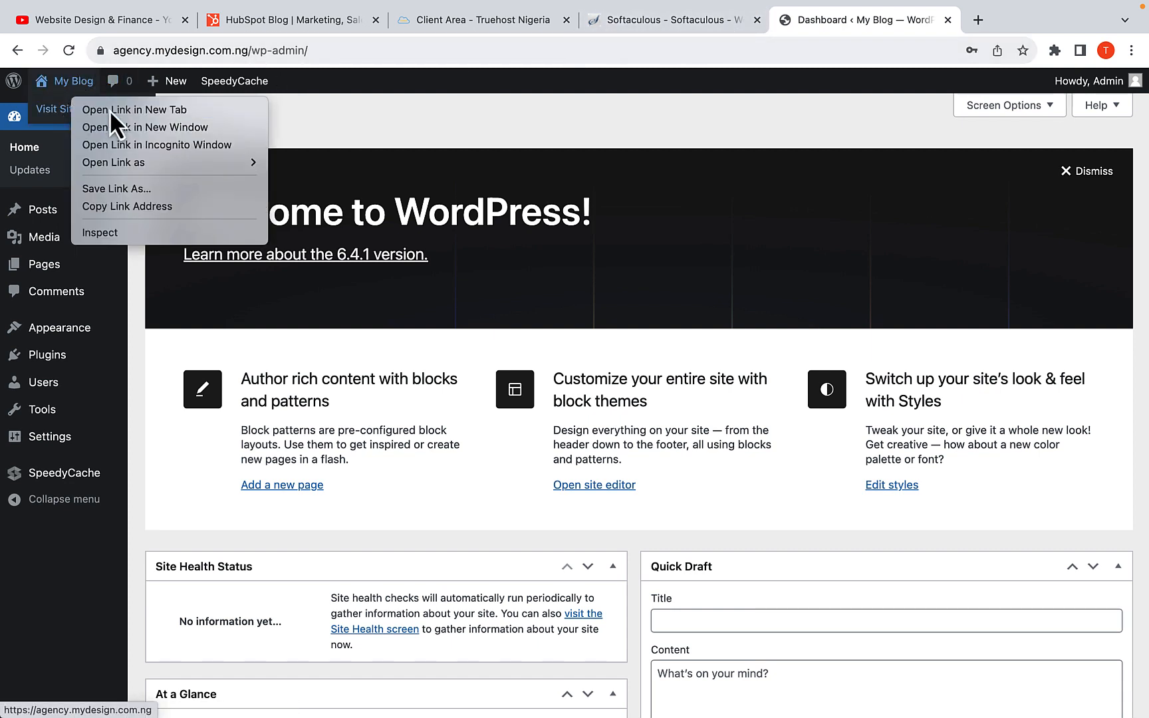
click(108, 110)
click(907, 19)
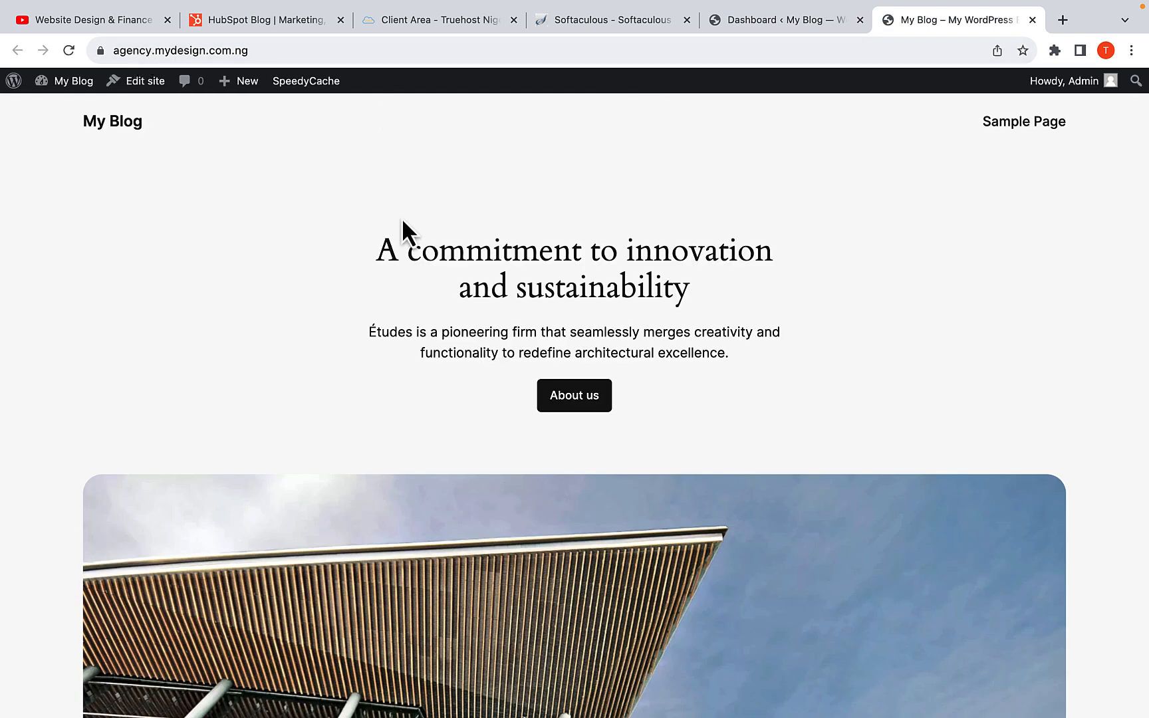
scroll(412, 305, down, 3)
scroll(412, 305, up, 3)
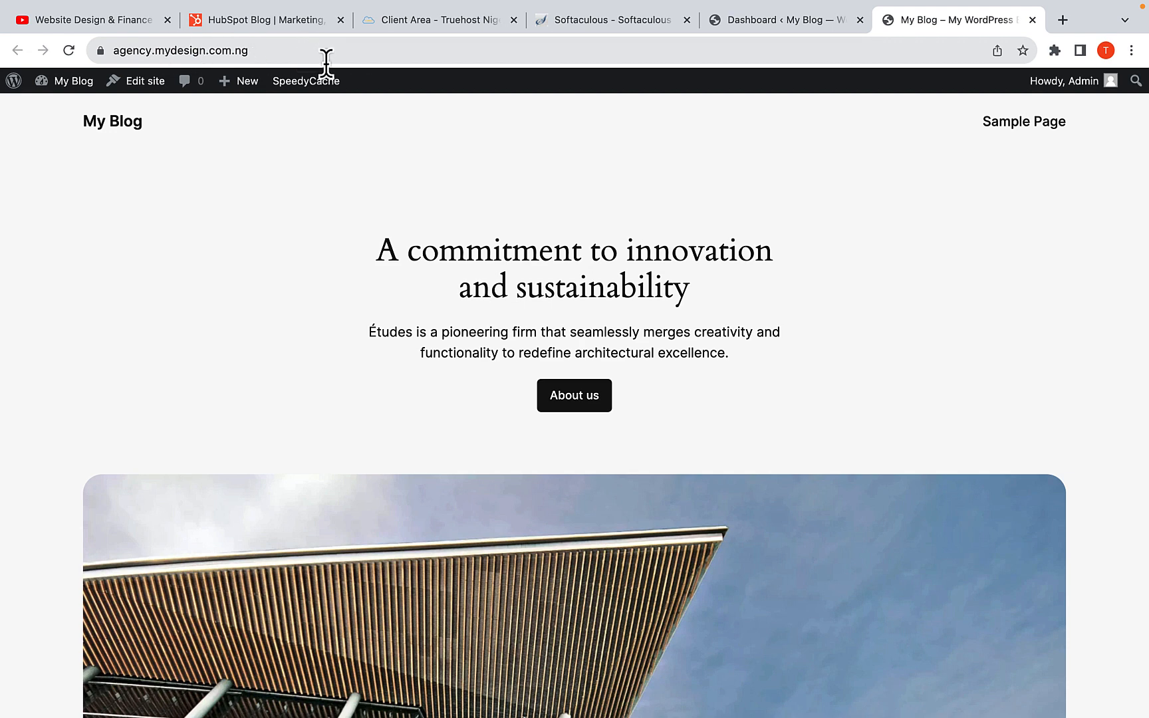
Copy the main domain mydesign.com.ng from the subdomain's address, load it in a new tab to compare, and return to the agency site
drag(192, 50, 302, 50)
key(super+c)
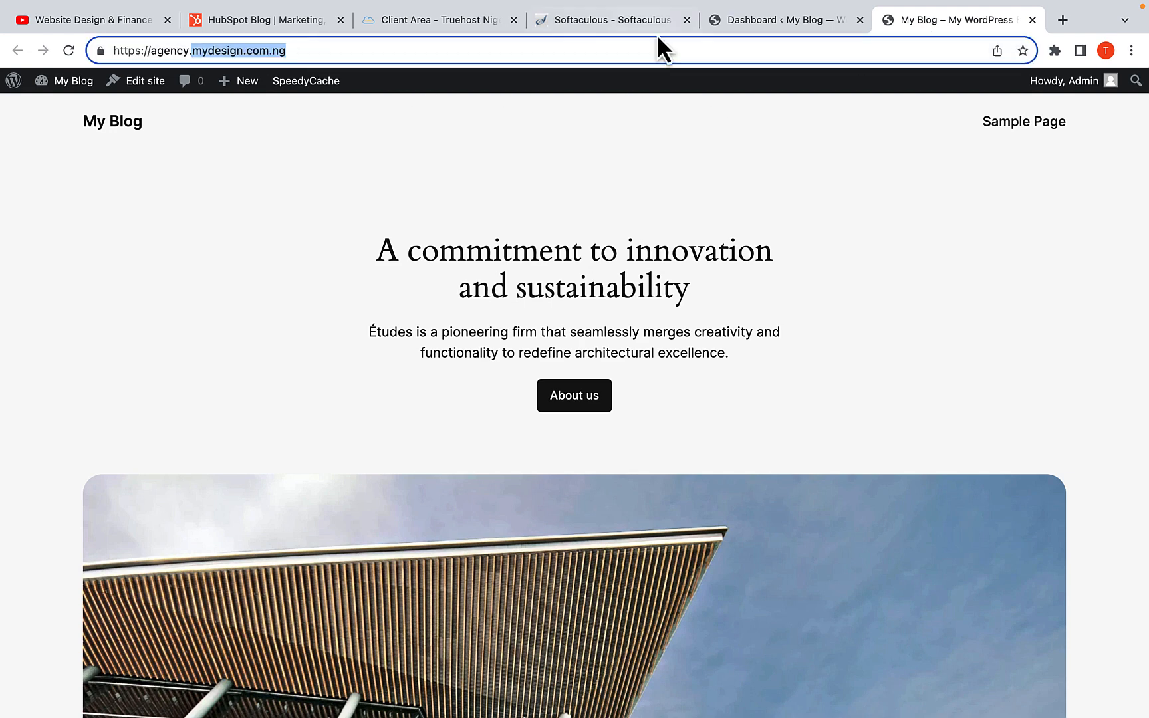
click(1063, 20)
key(super+v)
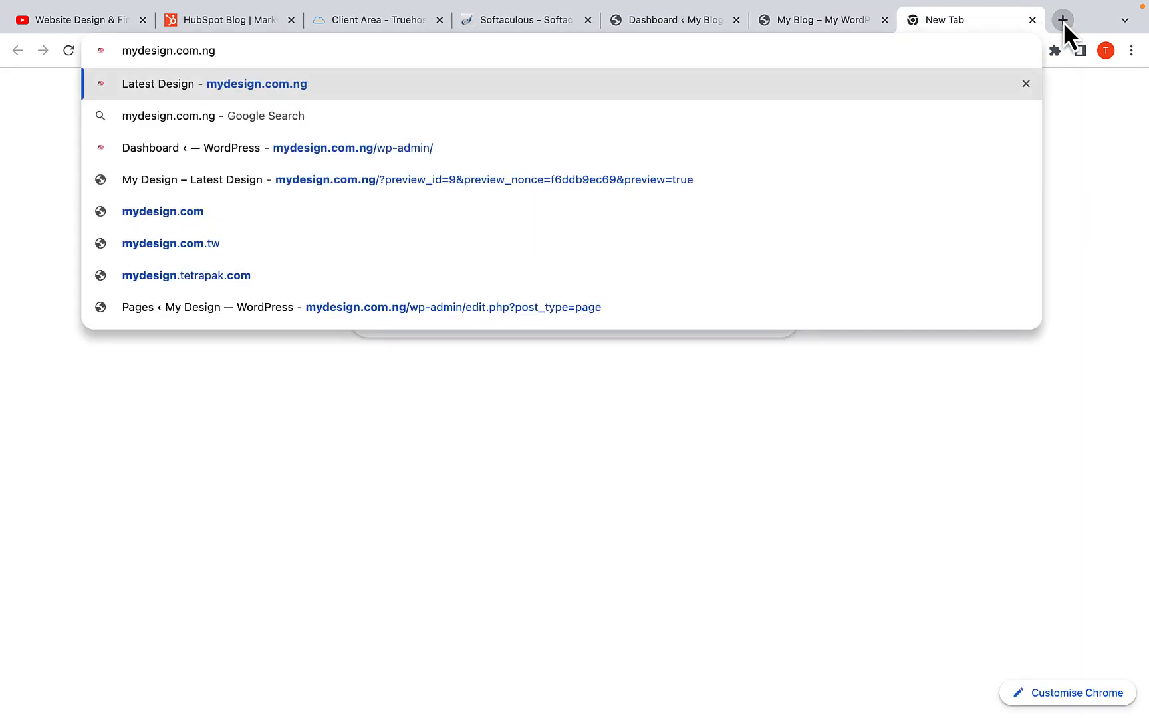
key(Return)
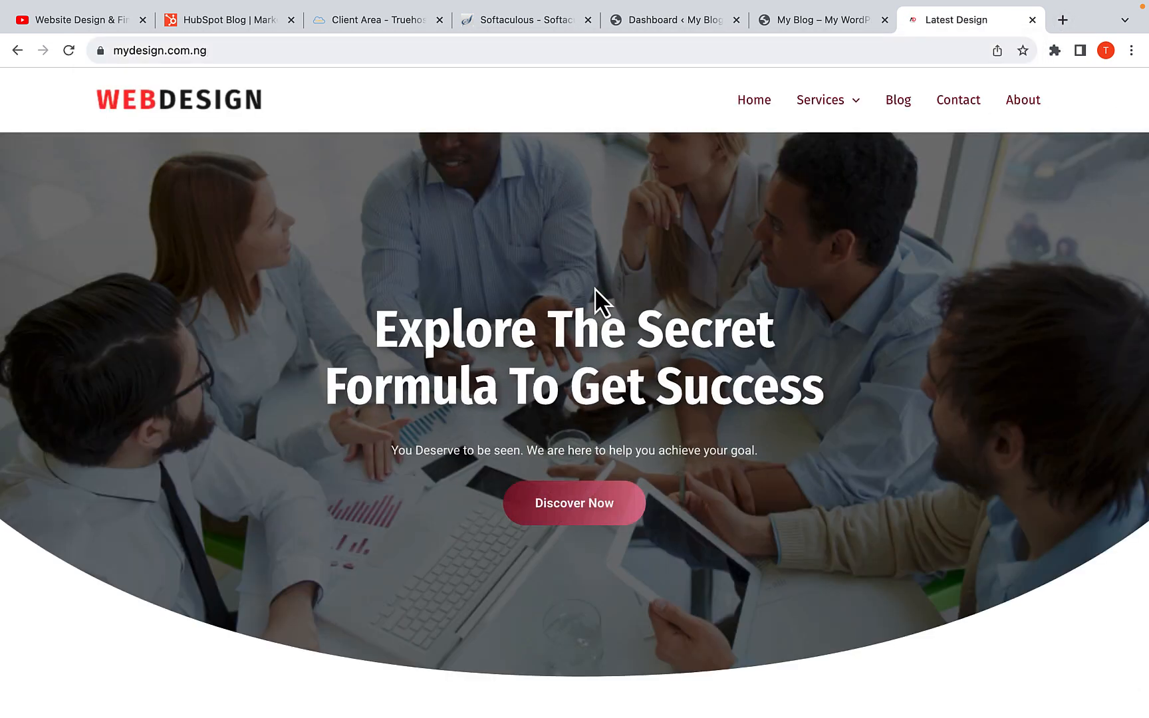
click(820, 27)
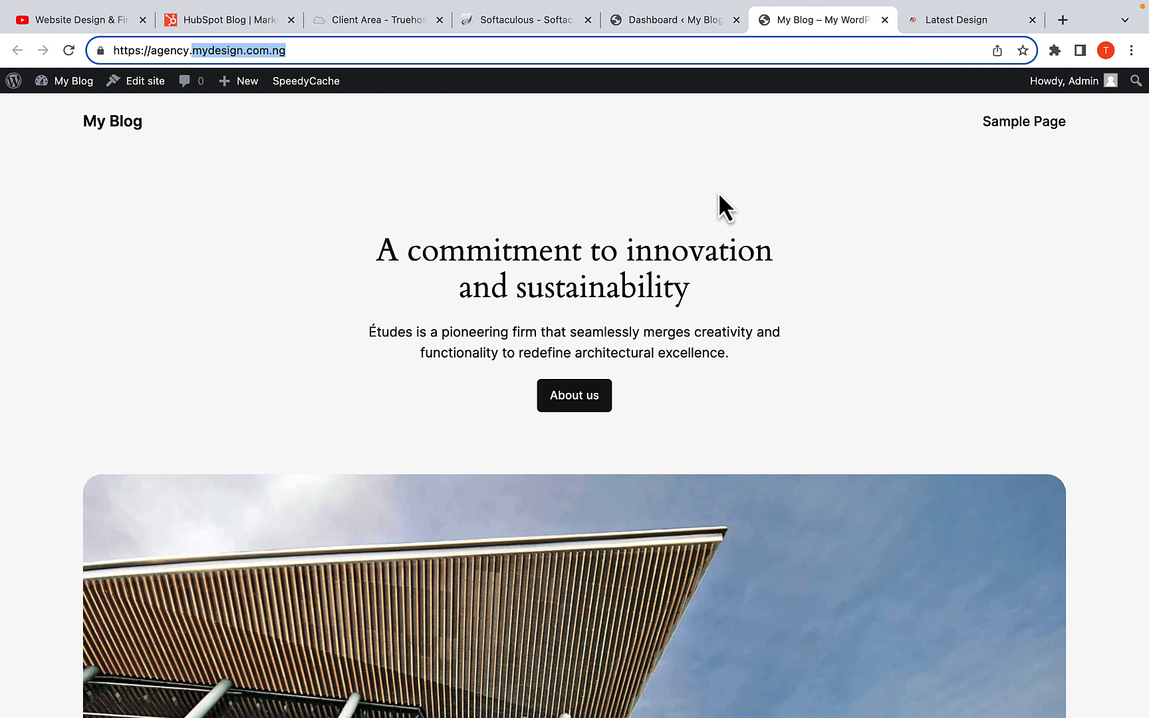
click(611, 240)
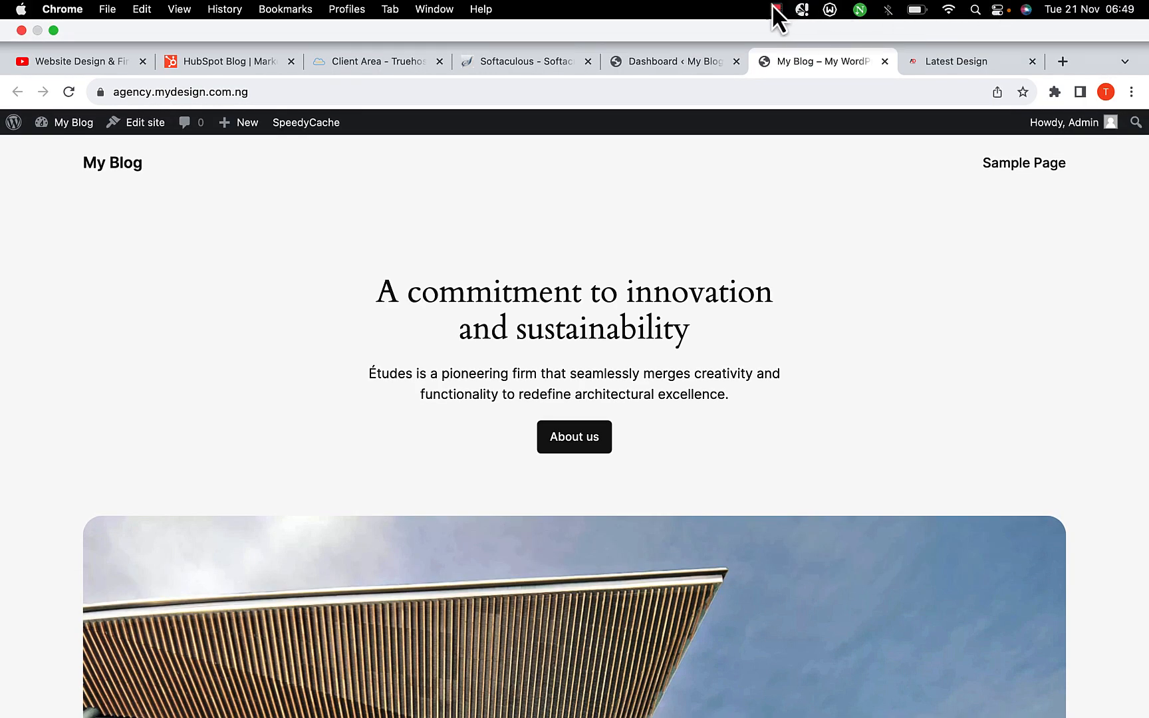
click(776, 8)
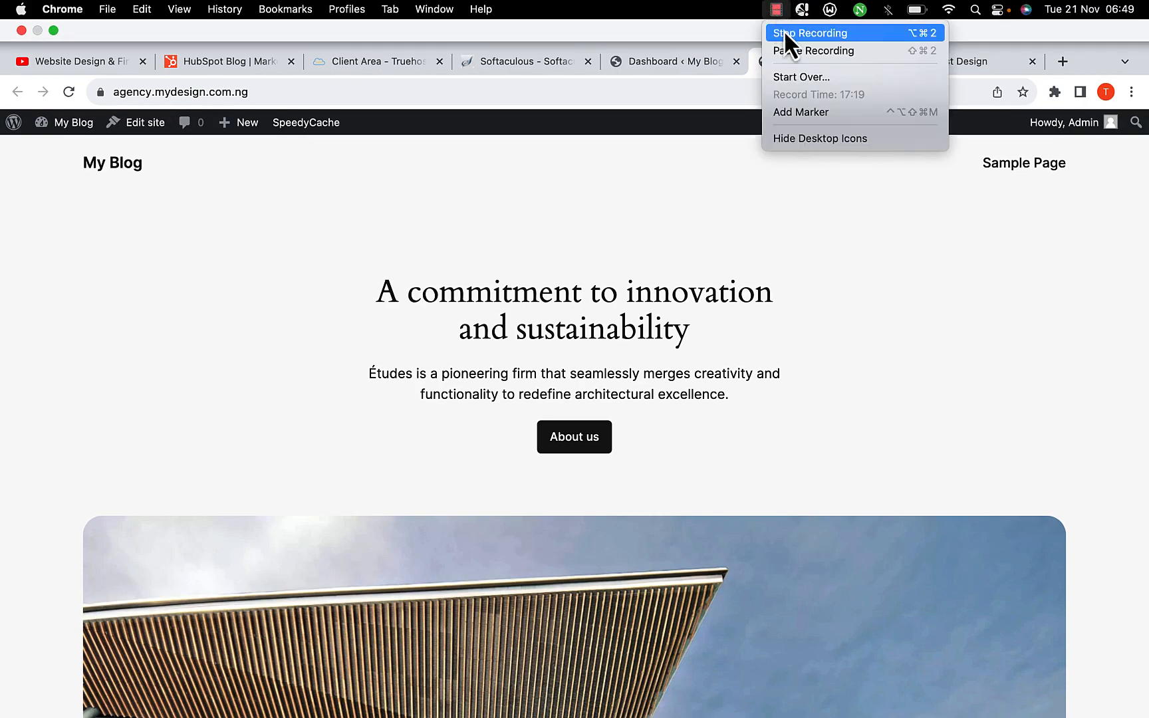